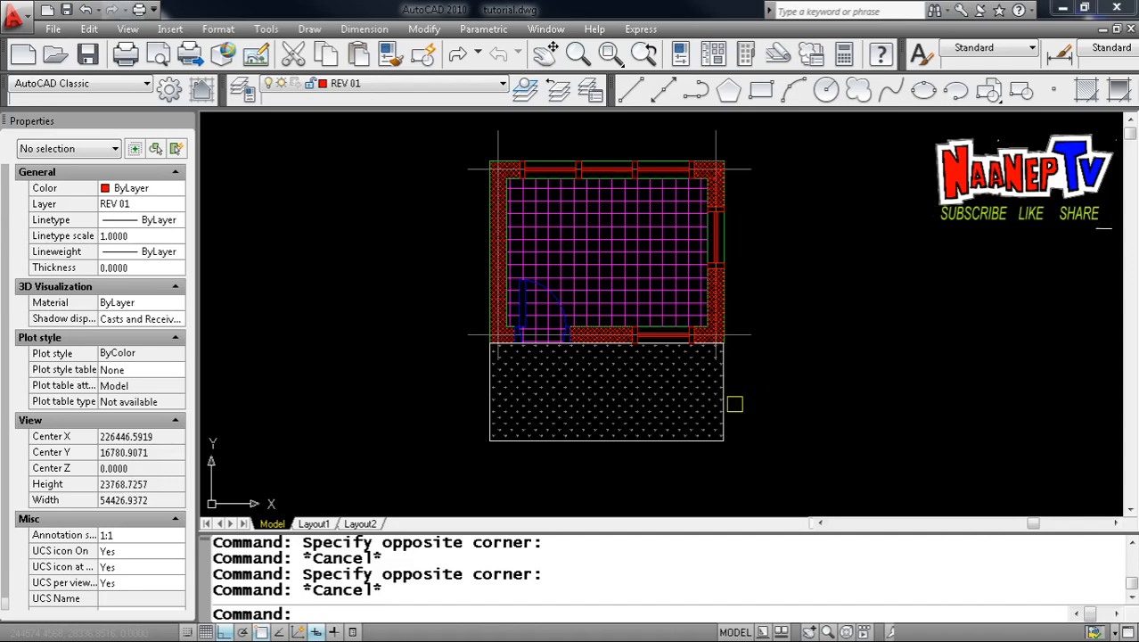
Step: Select the grass hatch and the upper horizontal line of the lower-wall window one by one, and clear the selection
{"action": "left_click", "coordinate": [677, 392]}
{"action": "scroll", "coordinate": [677, 392], "scroll_direction": "up", "scroll_amount": 5}
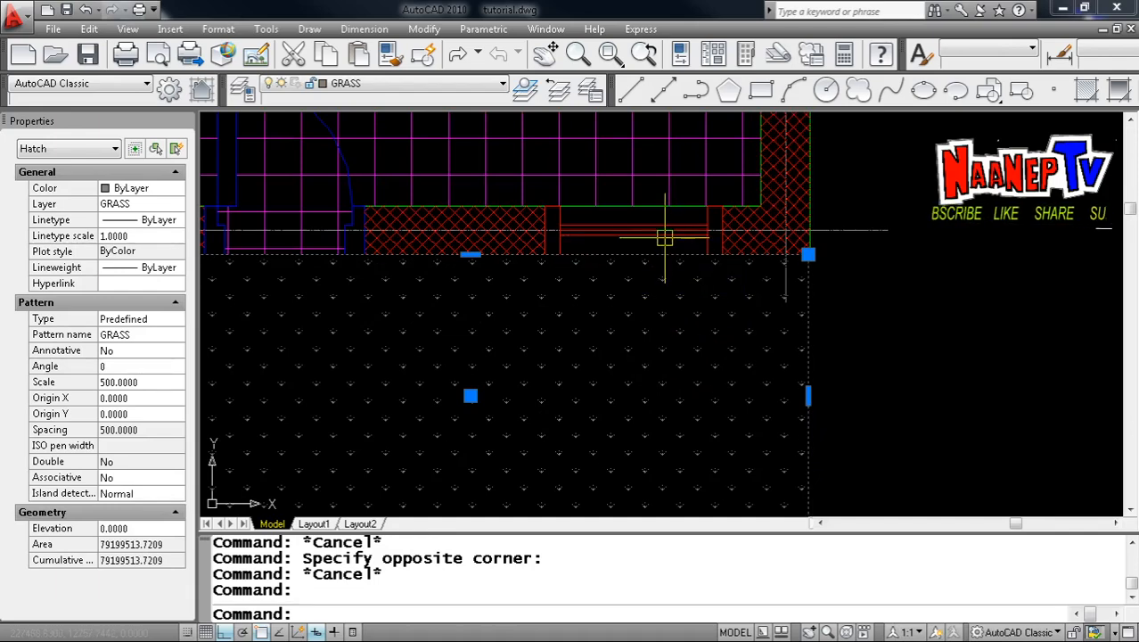
{"action": "scroll", "coordinate": [661, 222], "scroll_direction": "up", "scroll_amount": 3}
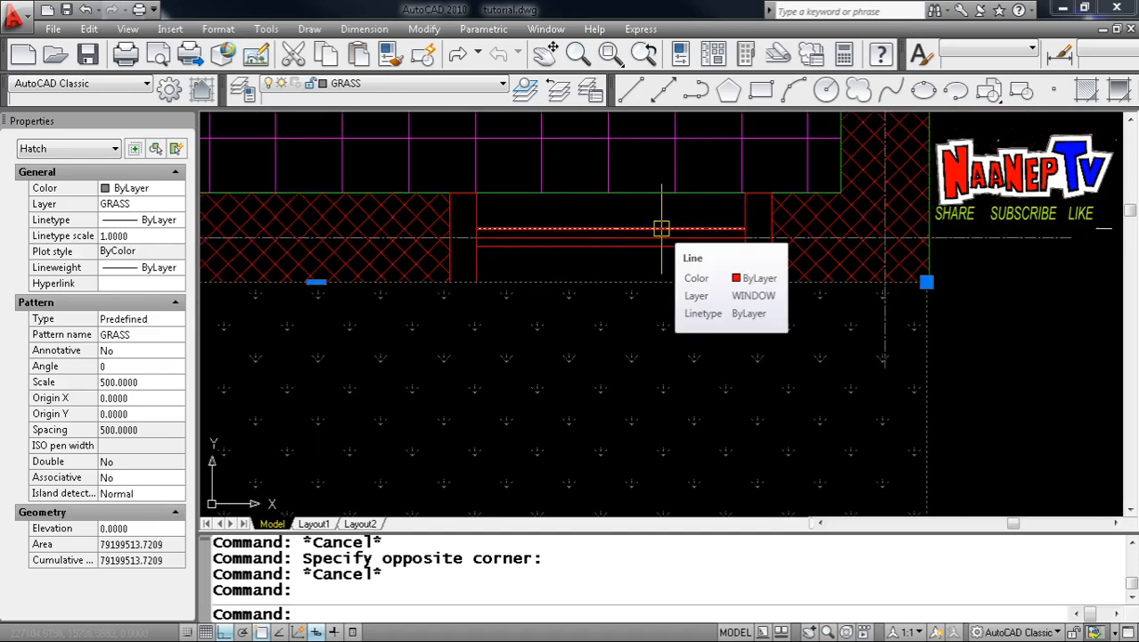
{"action": "left_click", "coordinate": [661, 229]}
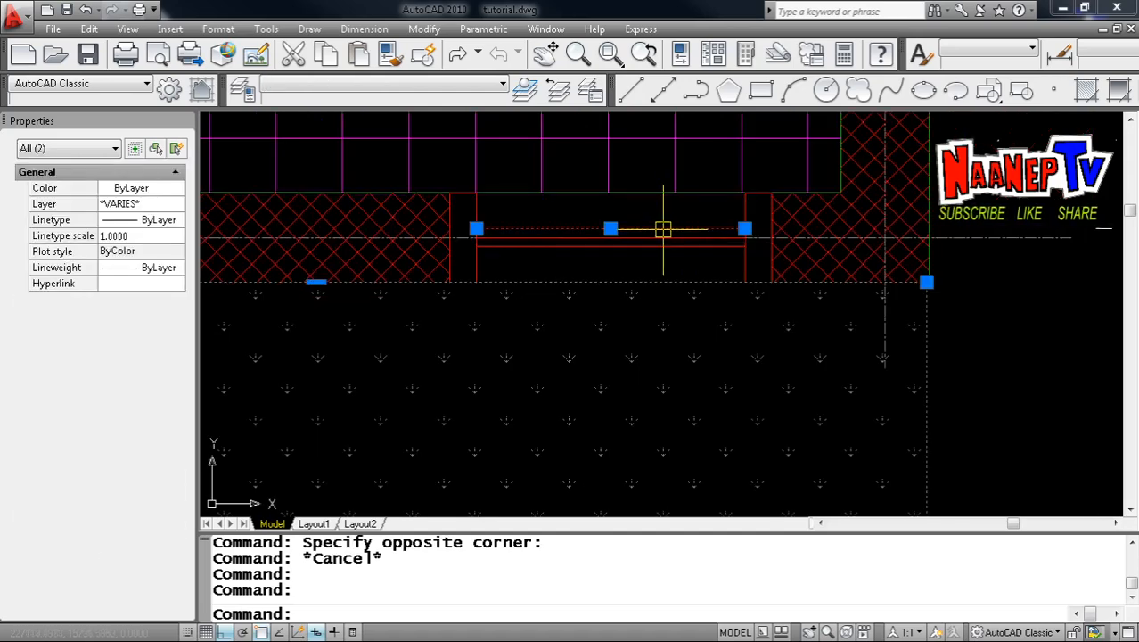
{"action": "key", "text": "Escape"}
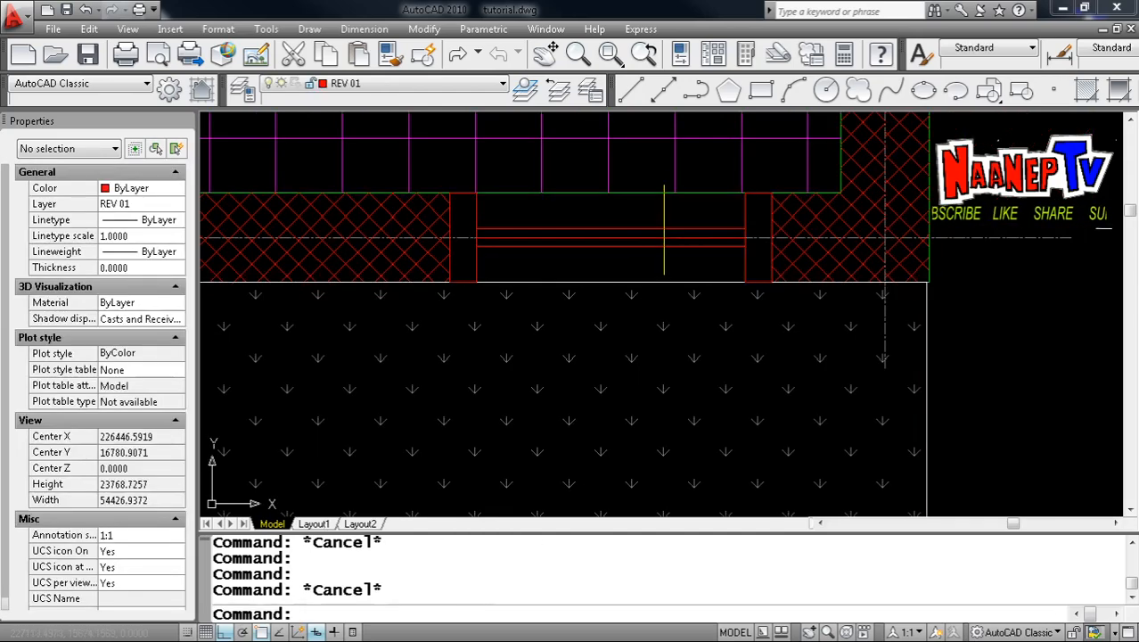
Step: Select the grass hatch together with the brick hatch in the lower wall, and clear the selection
{"action": "left_click", "coordinate": [664, 325]}
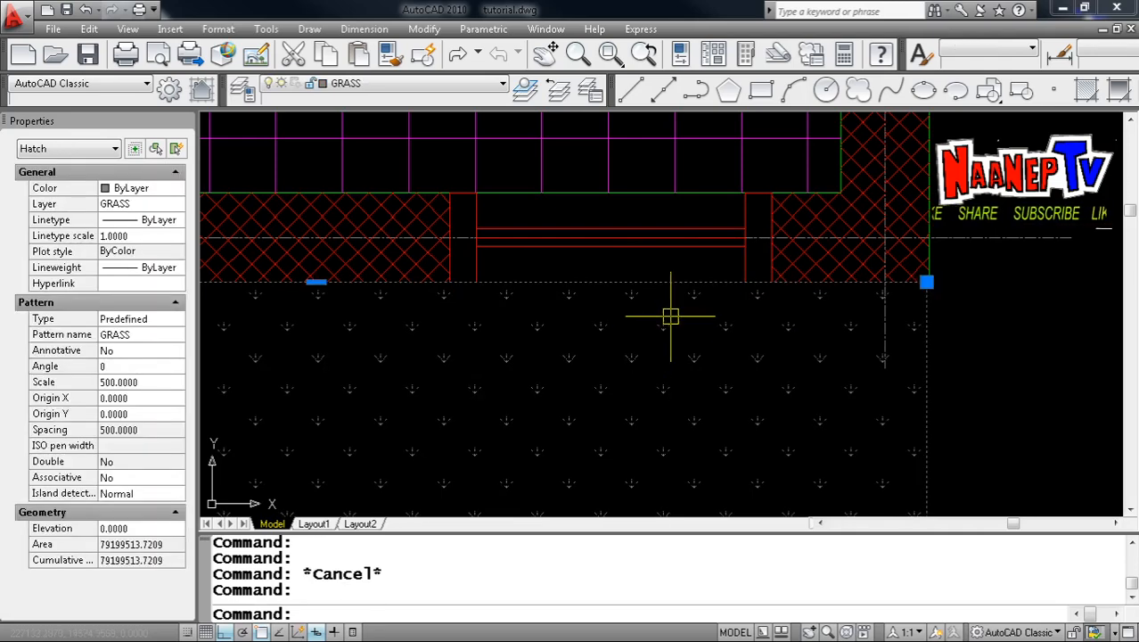
{"action": "key", "text": "Escape"}
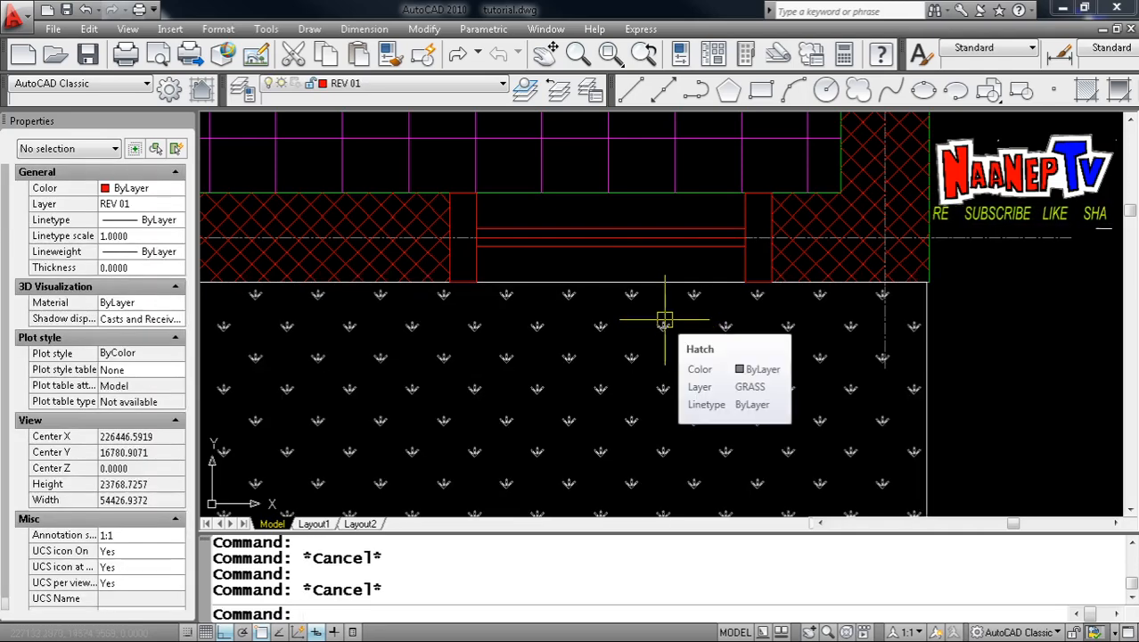
{"action": "left_click", "coordinate": [664, 319]}
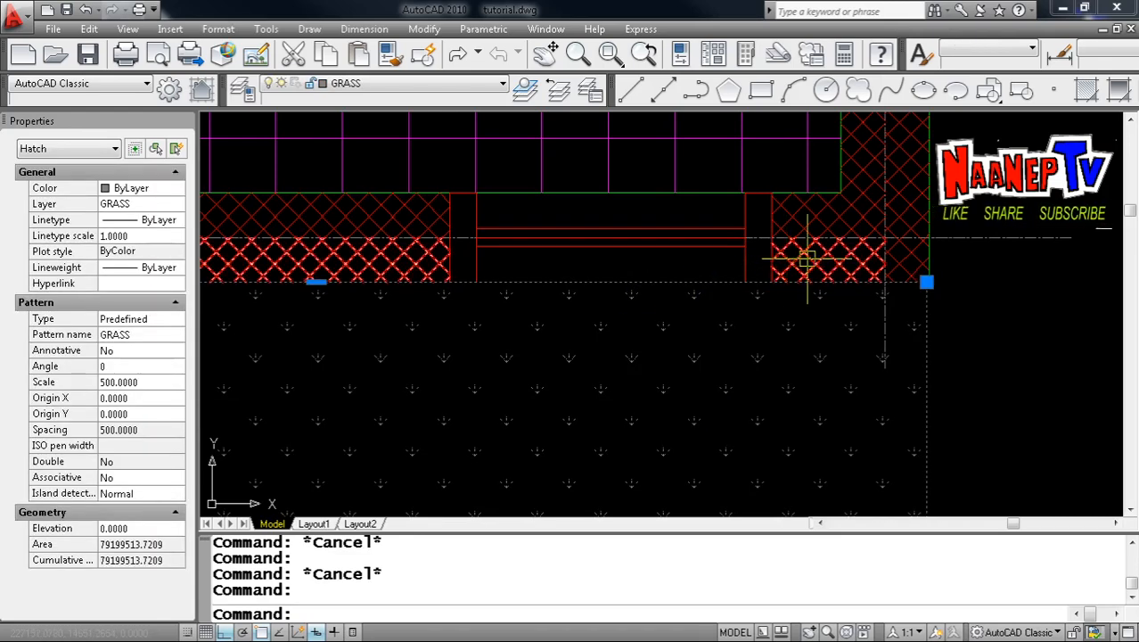
{"action": "mouse_move", "coordinate": [807, 259]}
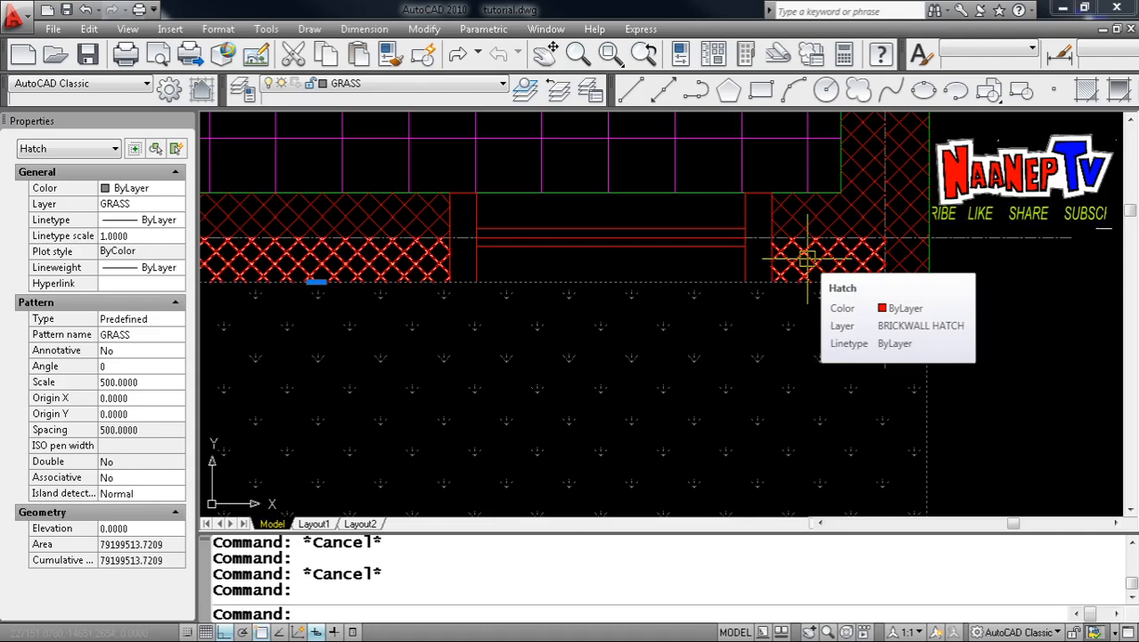
{"action": "left_click", "coordinate": [806, 259]}
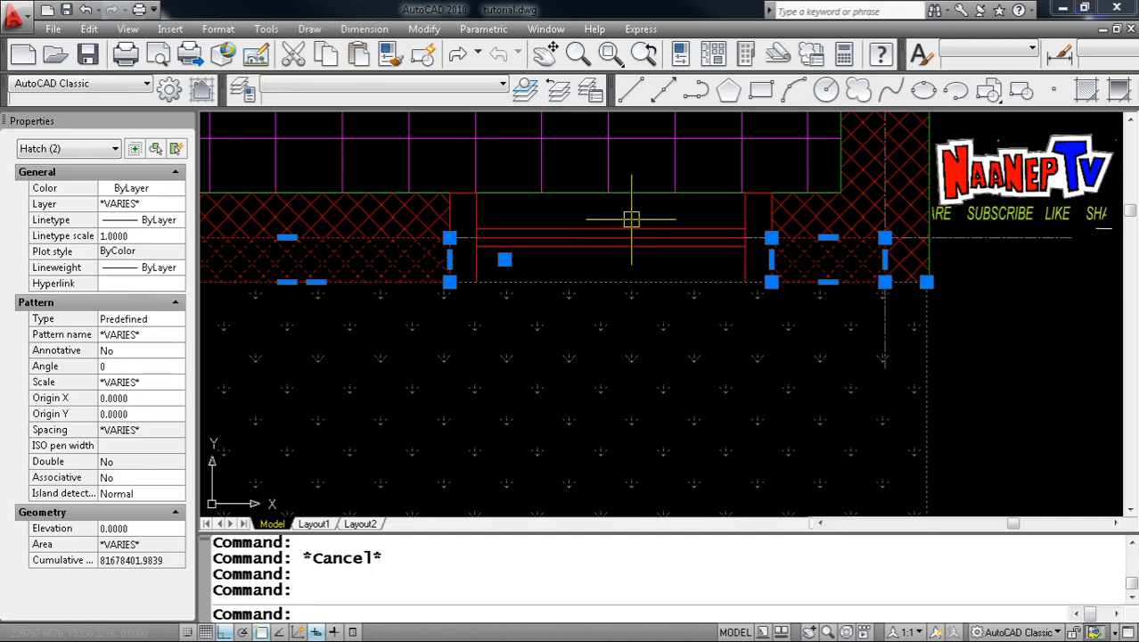
{"action": "scroll", "coordinate": [728, 319], "scroll_direction": "down", "scroll_amount": 4}
{"action": "scroll", "coordinate": [726, 334], "scroll_direction": "down", "scroll_amount": 4}
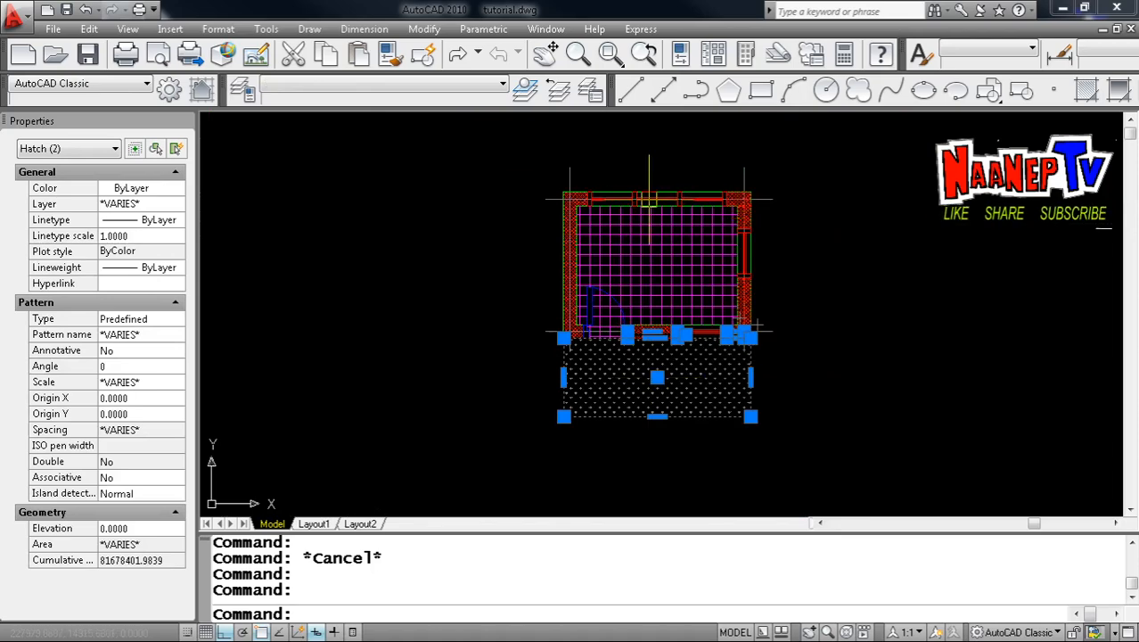
{"action": "scroll", "coordinate": [519, 318], "scroll_direction": "up", "scroll_amount": 3}
{"action": "scroll", "coordinate": [552, 321], "scroll_direction": "down", "scroll_amount": 4}
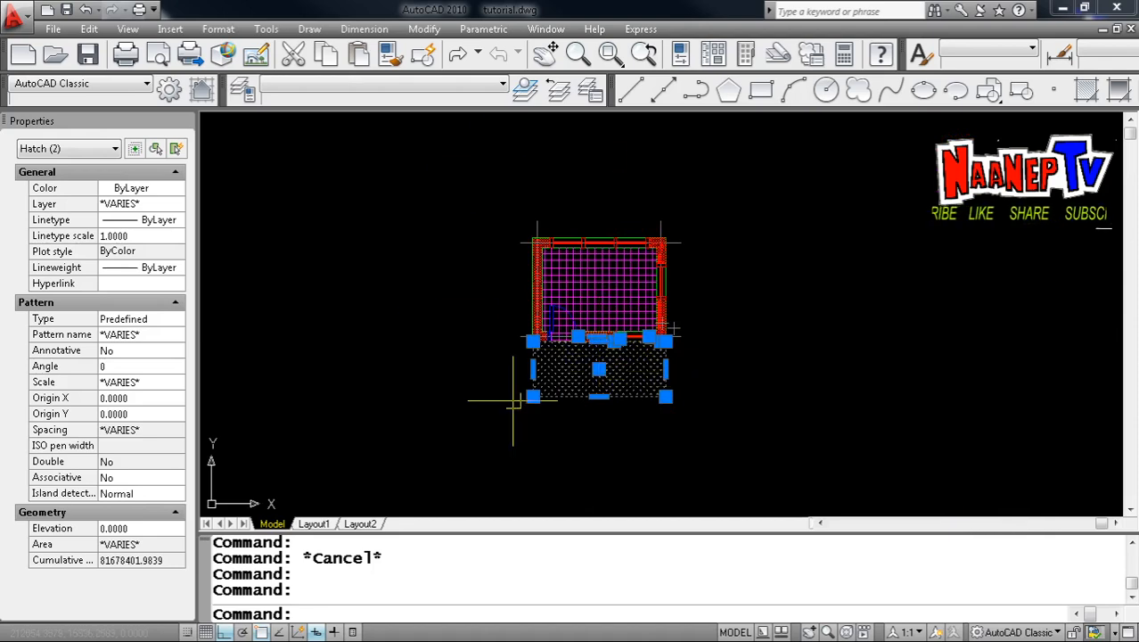
{"action": "key", "text": "Escape"}
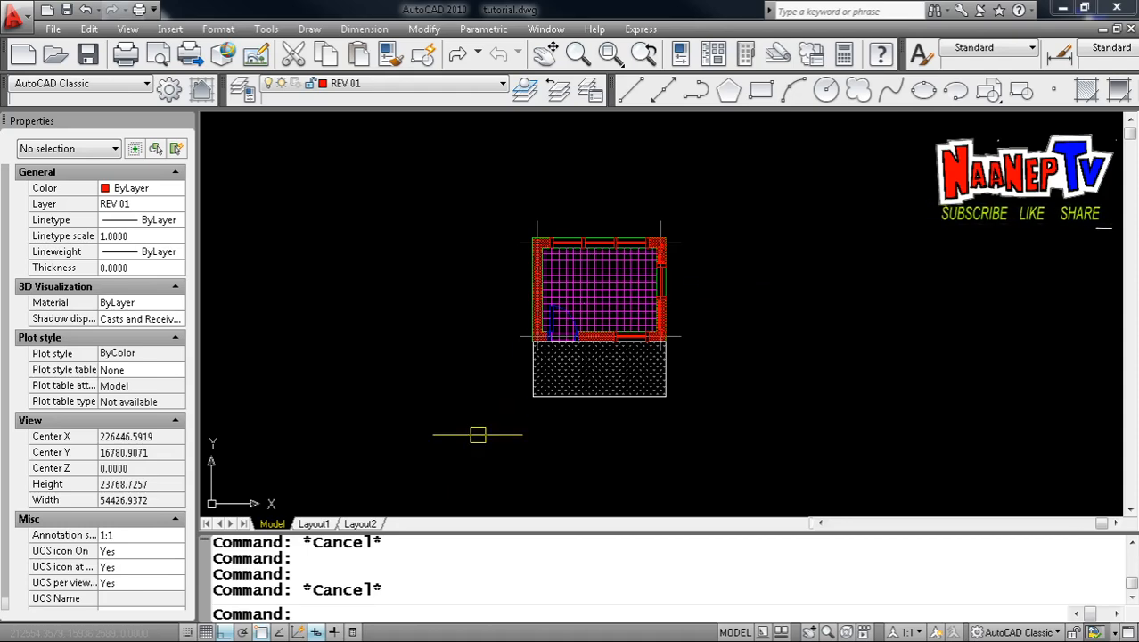
Step: Select the objects fully enclosed by a left-to-right window around the grass area and lower wall, and clear the selection
{"action": "scroll", "coordinate": [590, 313], "scroll_direction": "up", "scroll_amount": 3}
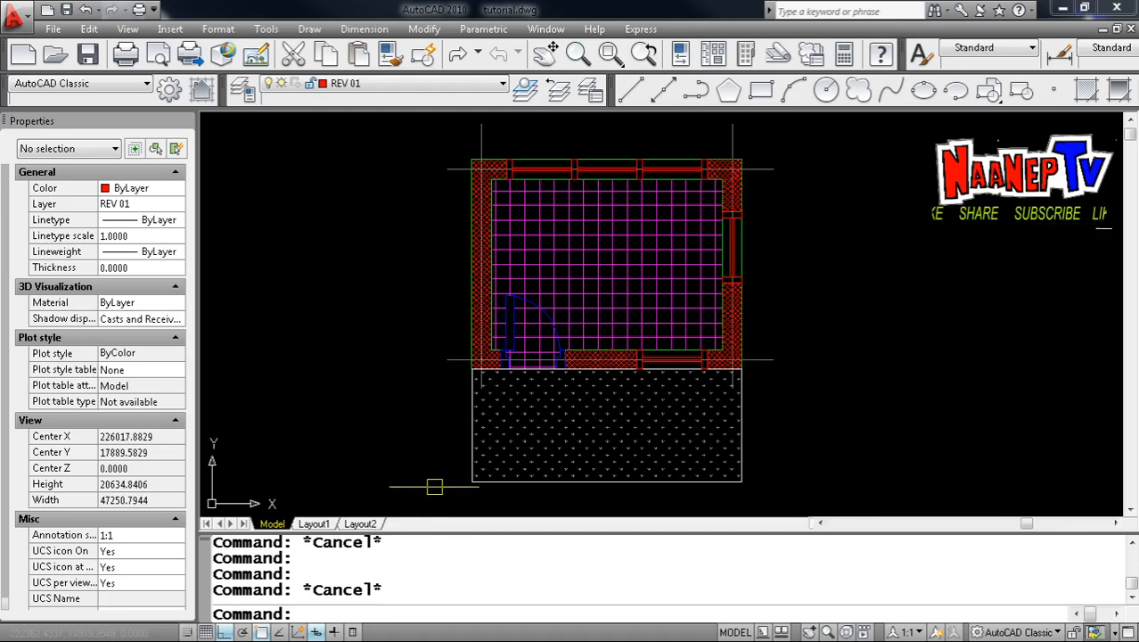
{"action": "left_click", "coordinate": [401, 495]}
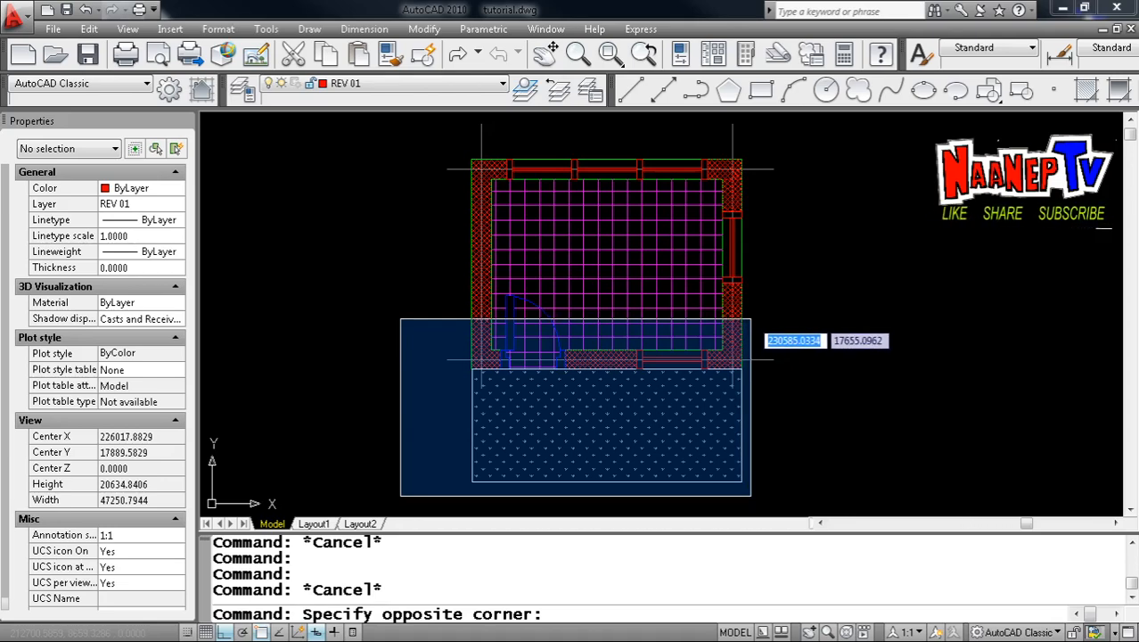
{"action": "left_click", "coordinate": [751, 318]}
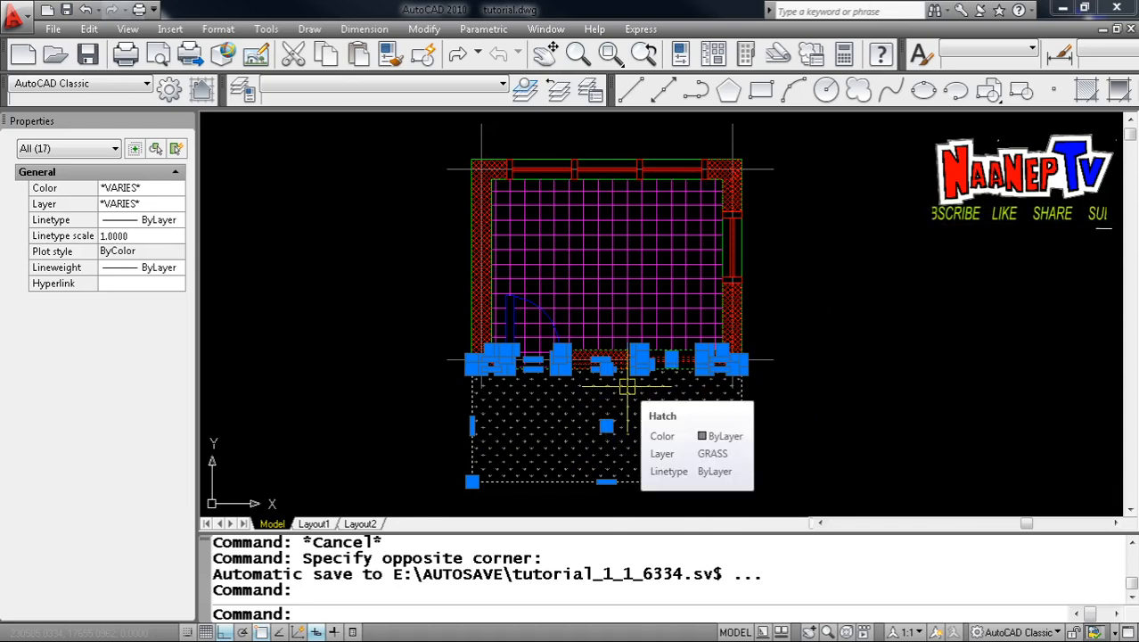
{"action": "key", "text": "Escape"}
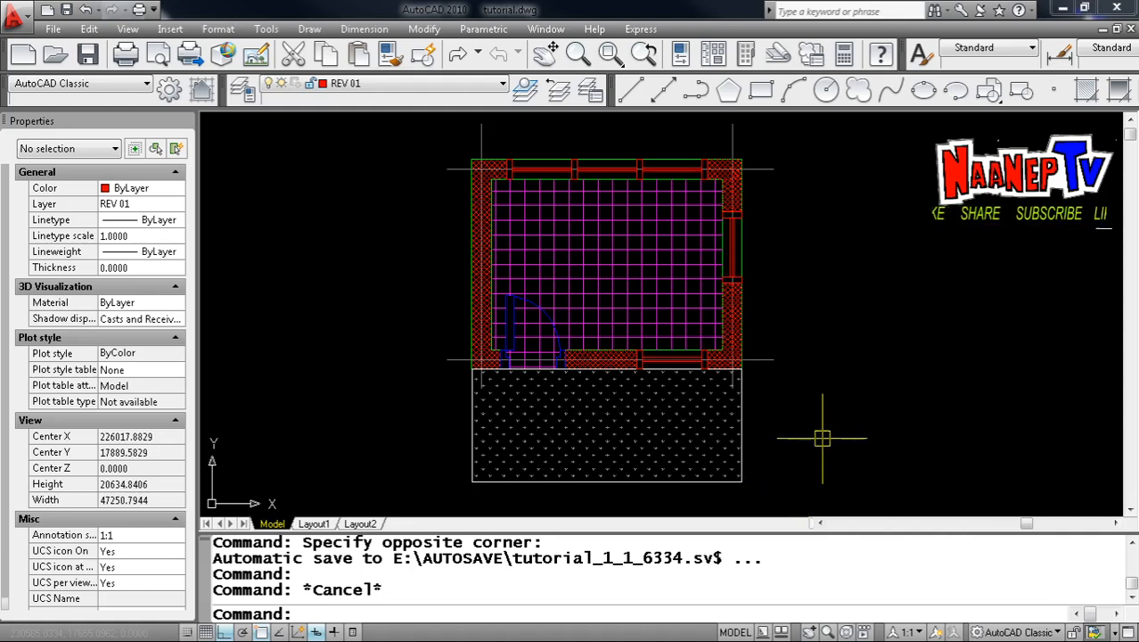
Step: Select every object touched by a right-to-left crossing window over the grass area and lower wall, and clear the selection
{"action": "left_click", "coordinate": [829, 495]}
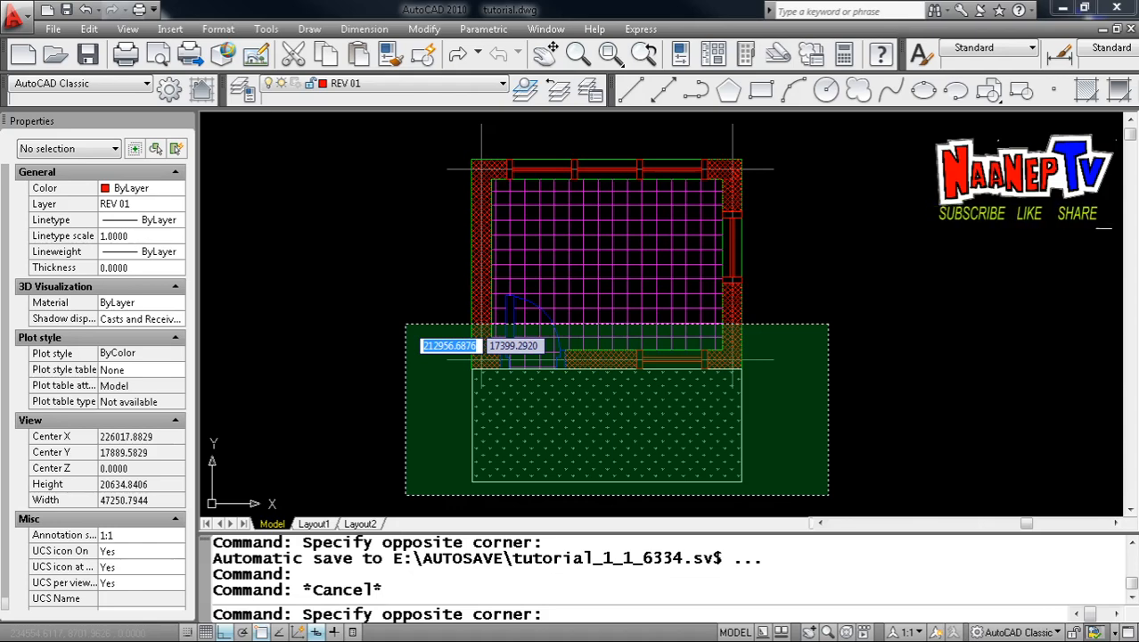
{"action": "left_click", "coordinate": [405, 325]}
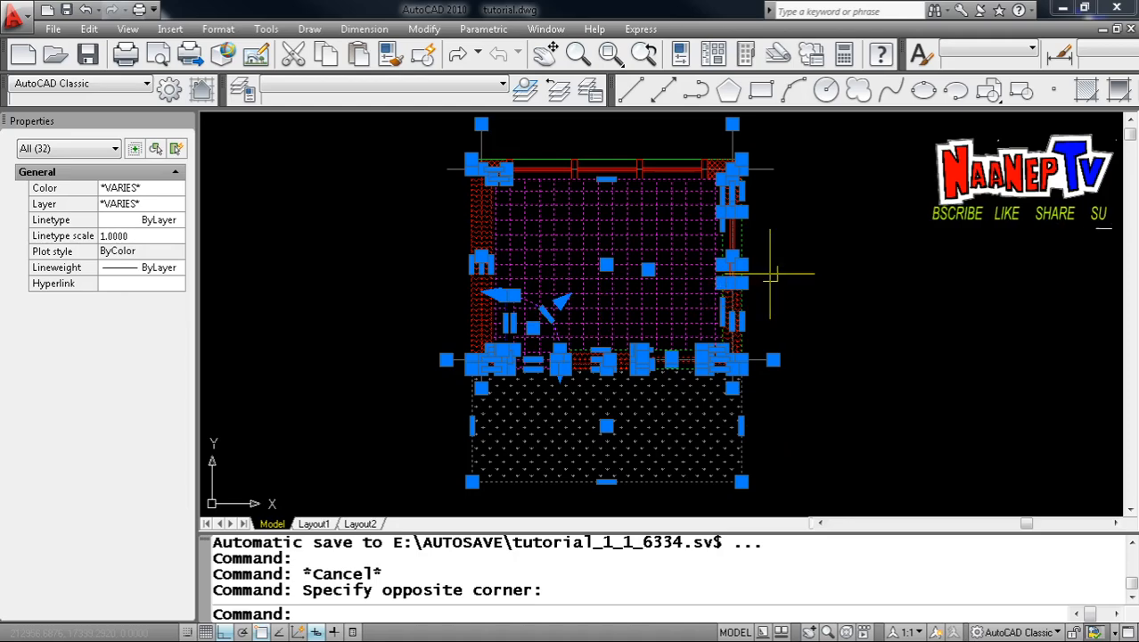
{"action": "key", "text": "Escape"}
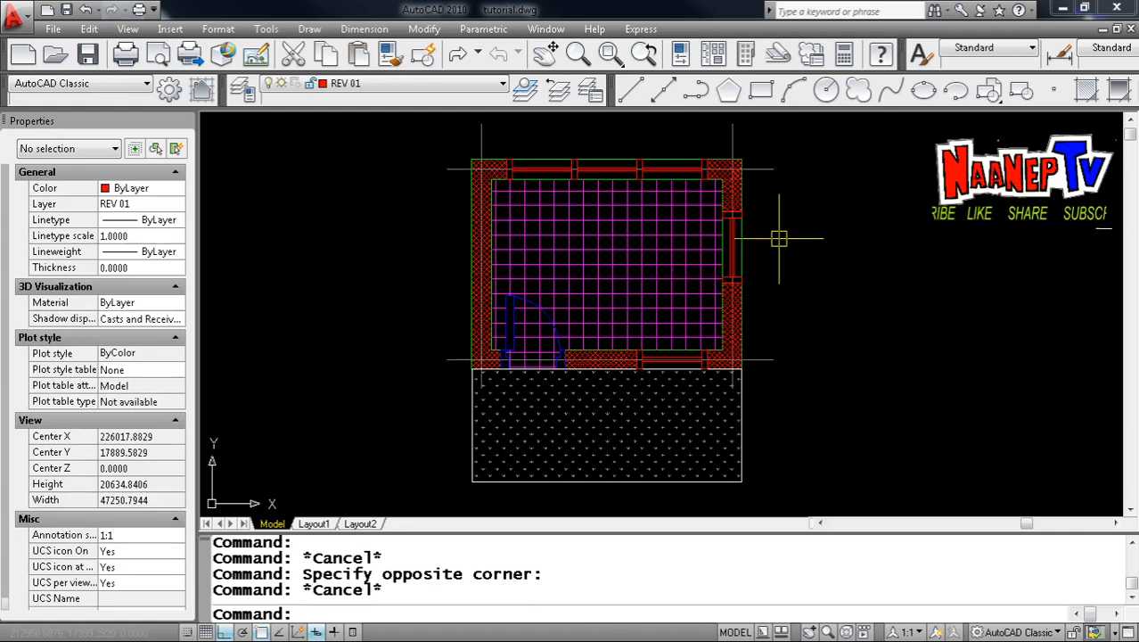
{"action": "key", "text": "Escape"}
{"action": "key", "text": "Escape"}
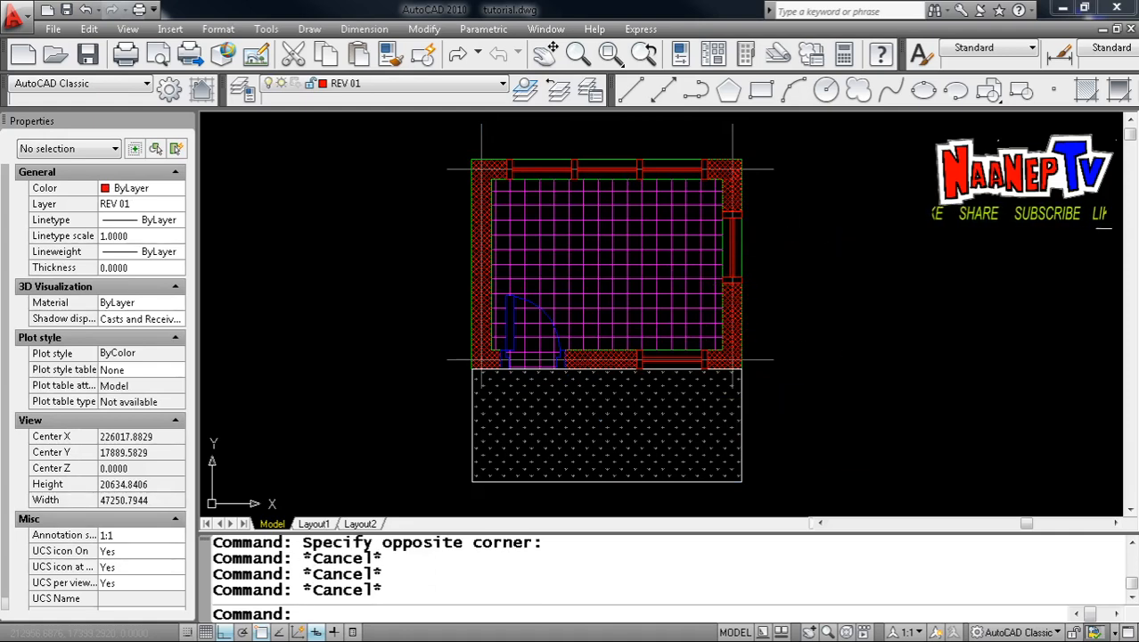
{"action": "left_click", "coordinate": [795, 351]}
{"action": "key", "text": "Escape"}
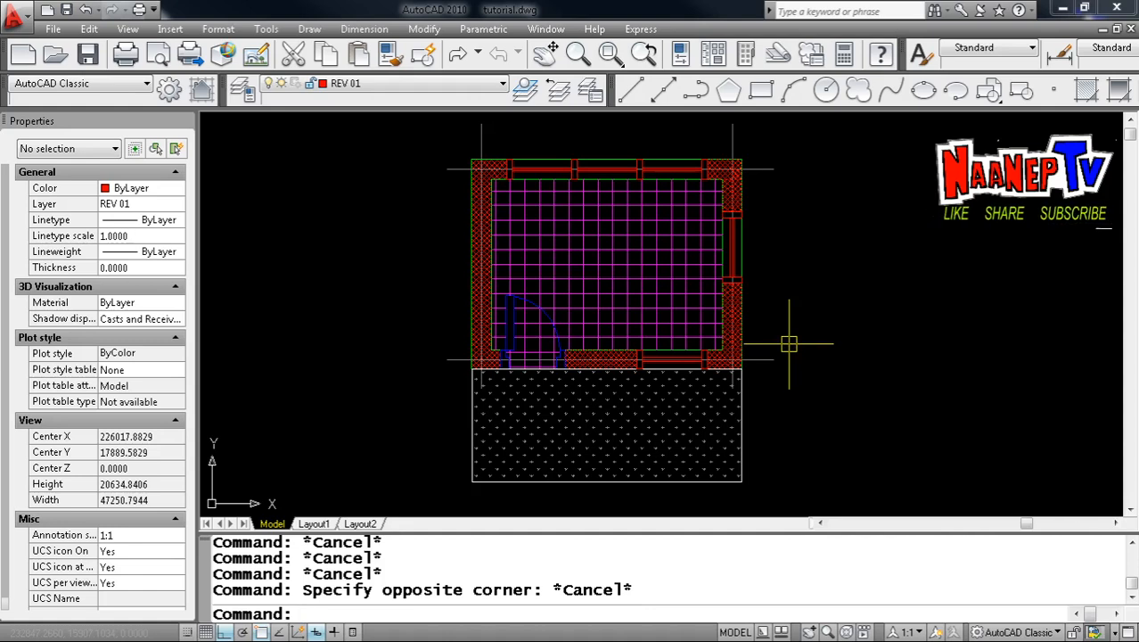
Step: Start the Erase command with a window polygon selection (WP) and place the polygon's first point just below the lower wall
{"action": "type", "text": "E"}
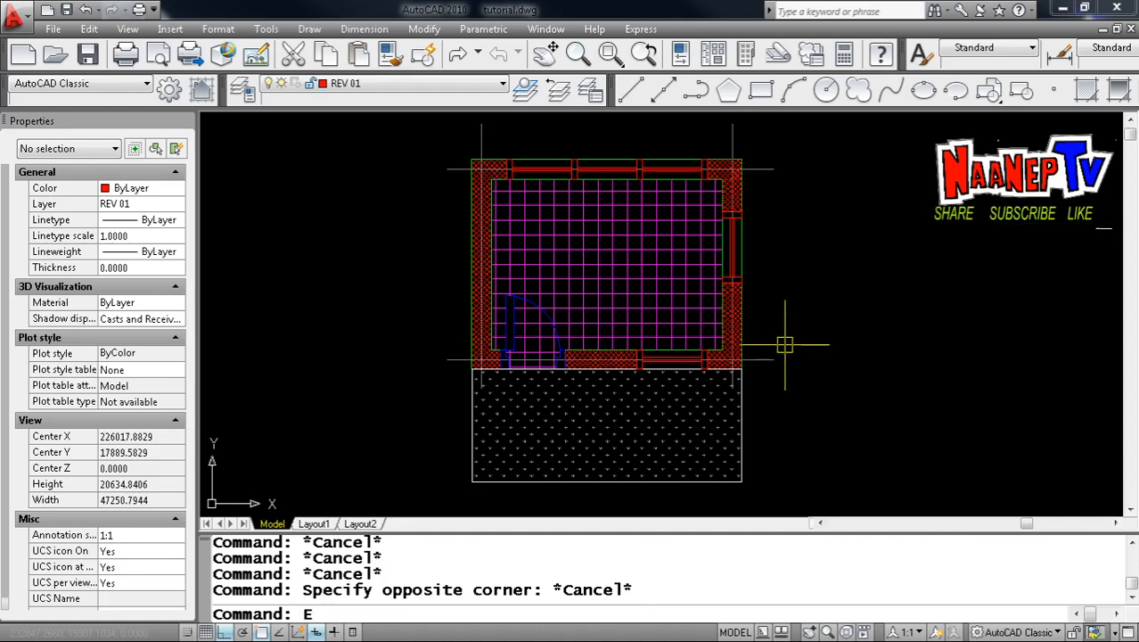
{"action": "key", "text": "Return"}
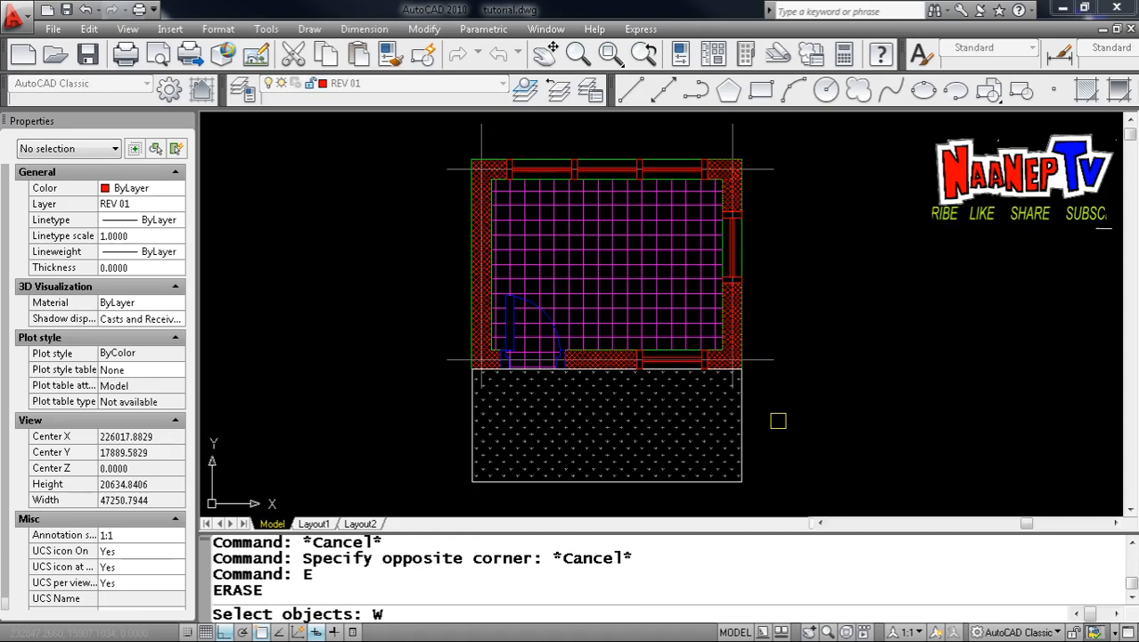
{"action": "type", "text": "WF"}
{"action": "key", "text": "Return"}
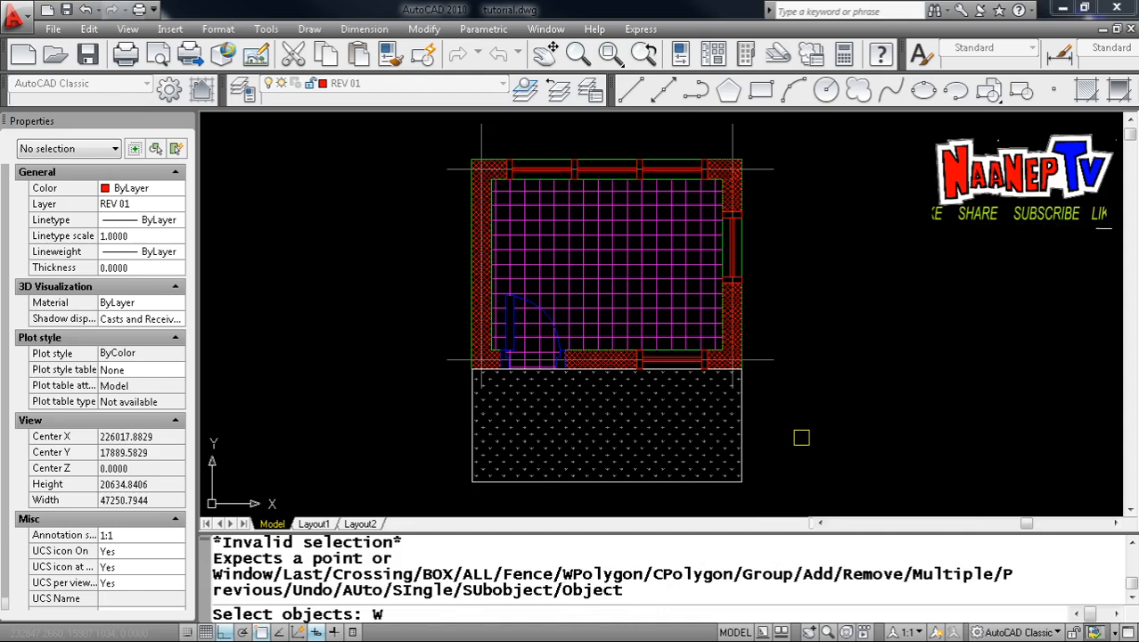
{"action": "type", "text": "P"}
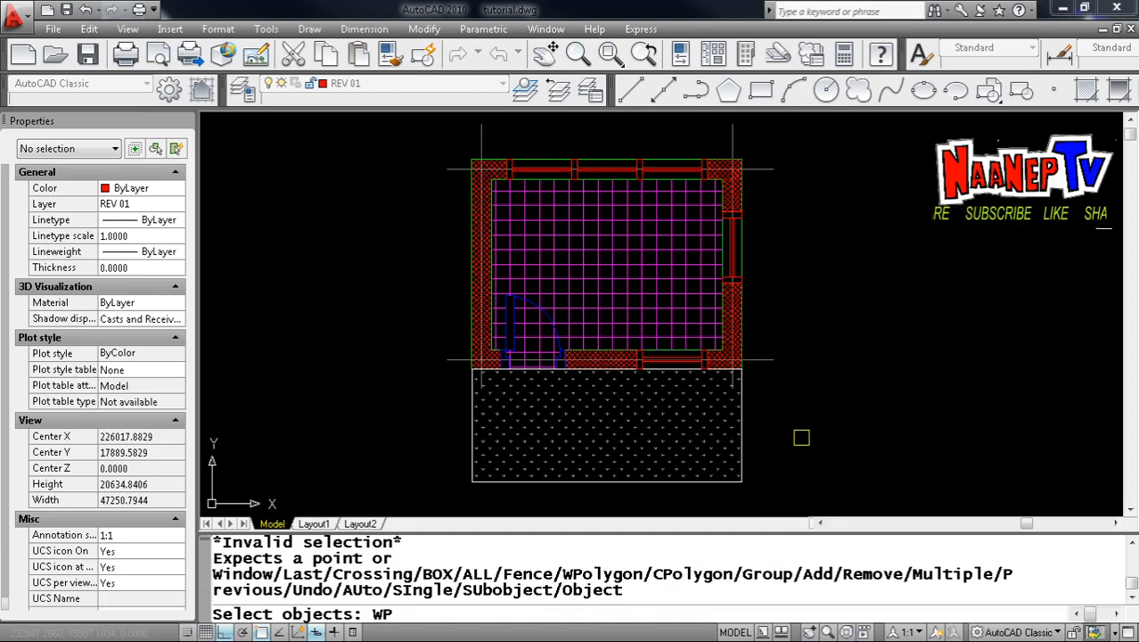
{"action": "key", "text": "Return"}
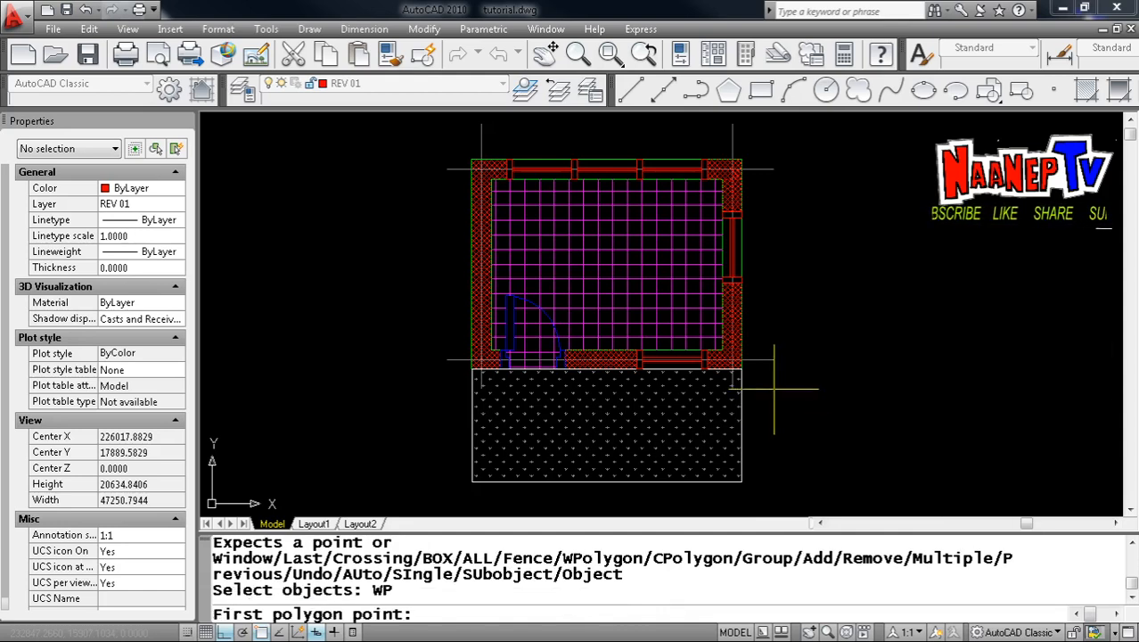
{"action": "left_click", "coordinate": [627, 374]}
{"action": "scroll", "coordinate": [612, 375], "scroll_direction": "up", "scroll_amount": 3}
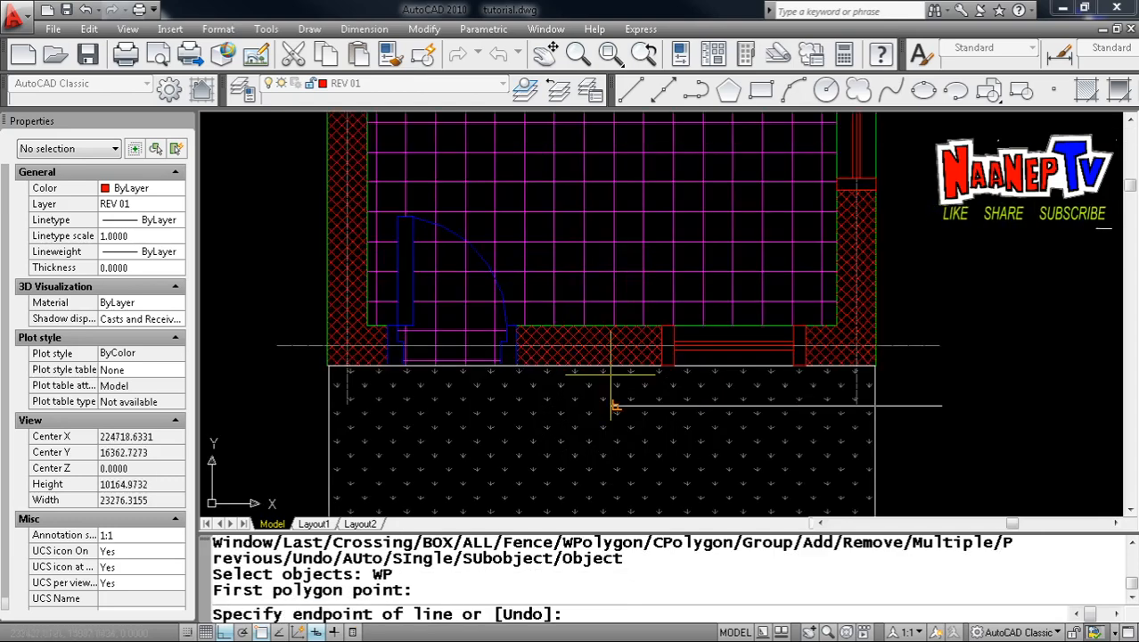
Step: With Ortho off, add selection polygon points from the grass below the doorway up around the door's right jamb
{"action": "key", "text": "F8"}
{"action": "scroll", "coordinate": [499, 392], "scroll_direction": "up", "scroll_amount": 6}
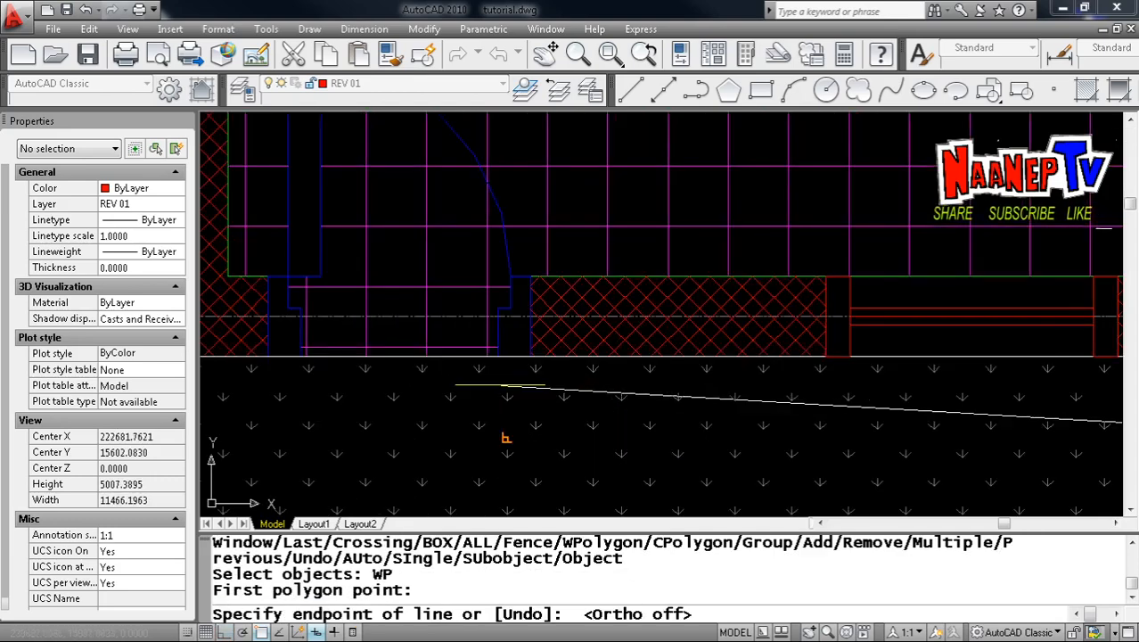
{"action": "left_click", "coordinate": [497, 385]}
{"action": "left_click", "coordinate": [432, 293]}
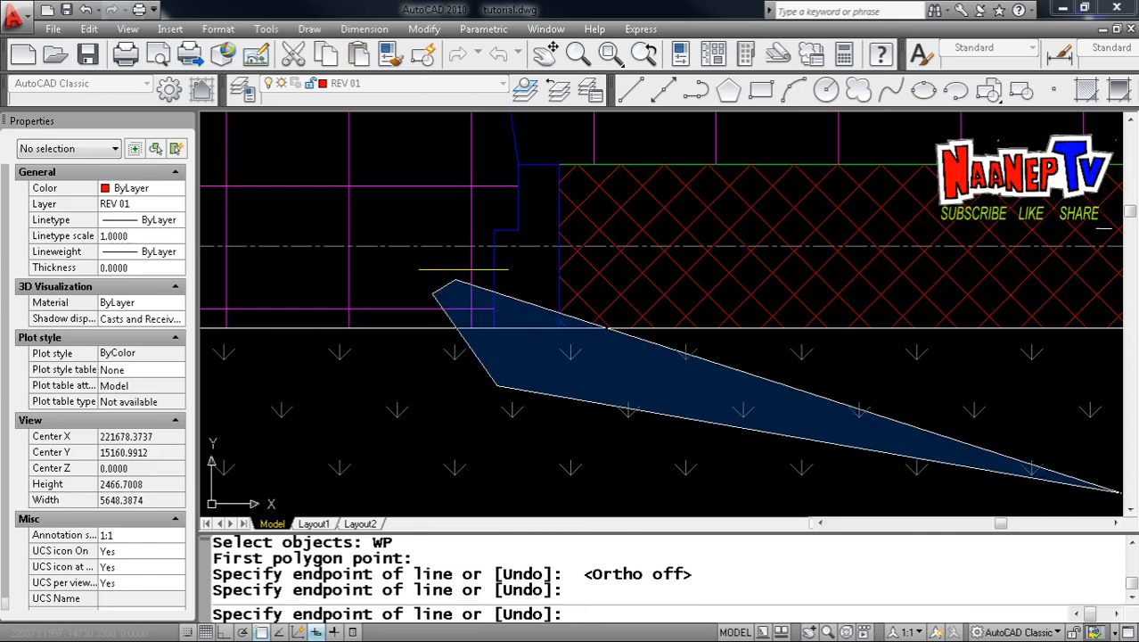
{"action": "left_click", "coordinate": [449, 167]}
{"action": "left_click", "coordinate": [556, 143]}
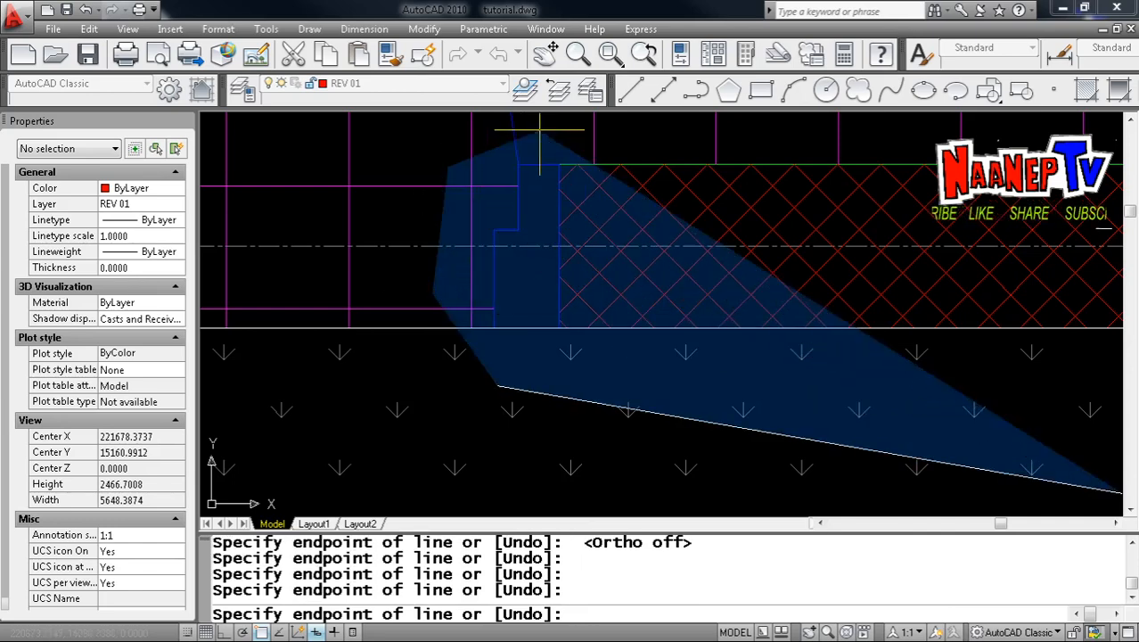
Step: Extend the selection polygon along the inner face of the lower wall and up the inner face of the room's right-hand wall
{"action": "scroll", "coordinate": [459, 225], "scroll_direction": "down", "scroll_amount": 6}
{"action": "scroll", "coordinate": [676, 206], "scroll_direction": "up", "scroll_amount": 3}
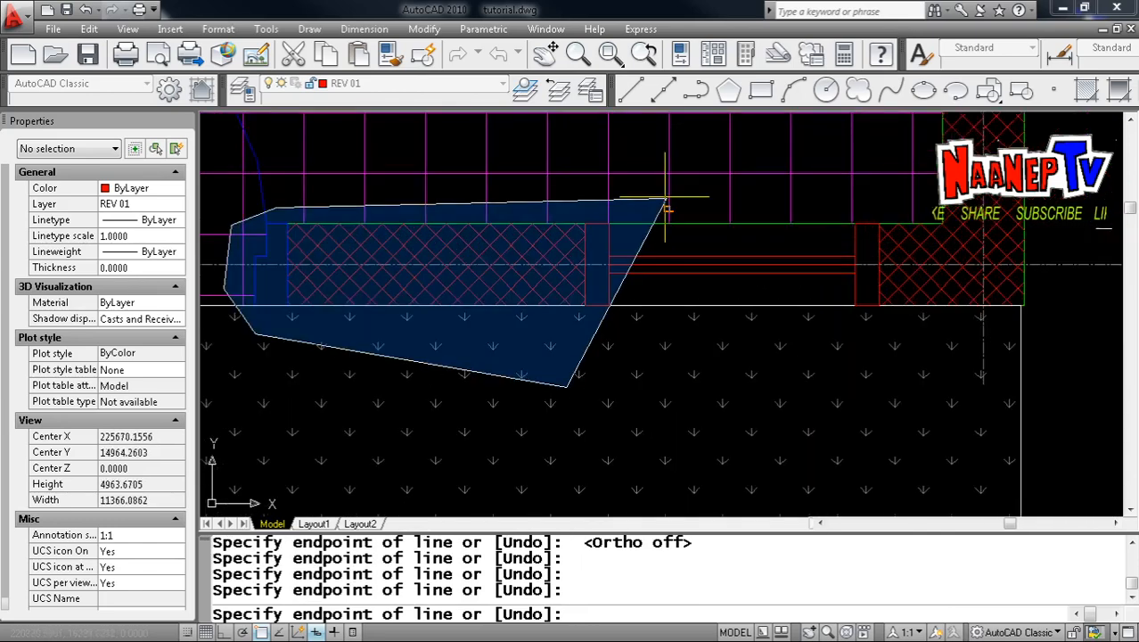
{"action": "left_click", "coordinate": [659, 200]}
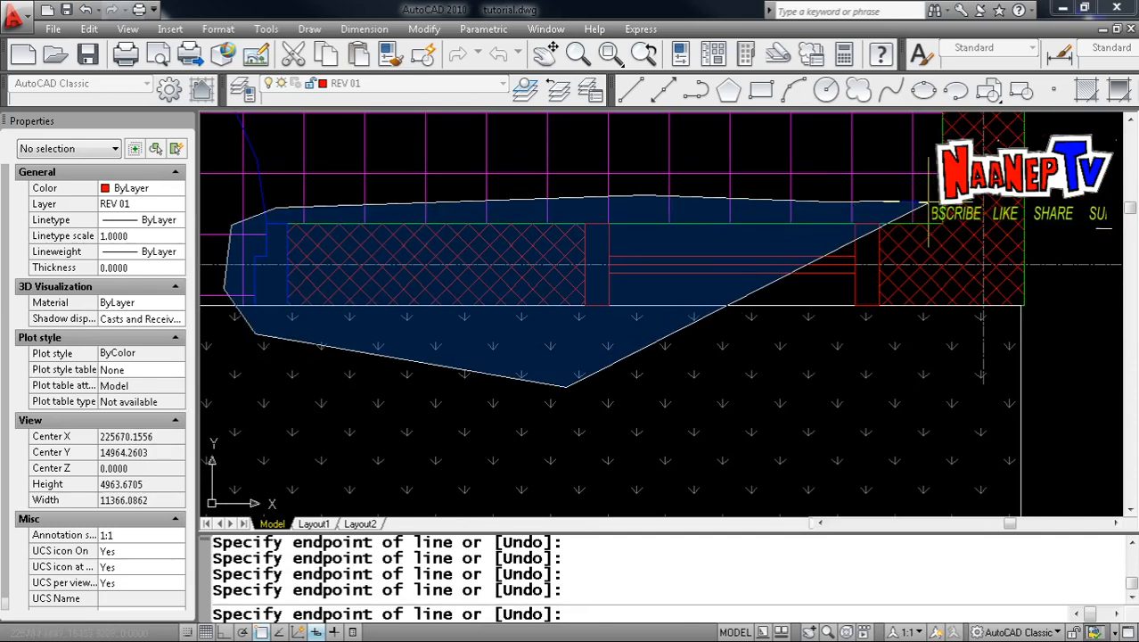
{"action": "scroll", "coordinate": [923, 207], "scroll_direction": "down", "scroll_amount": 3}
{"action": "scroll", "coordinate": [667, 319], "scroll_direction": "up", "scroll_amount": 2}
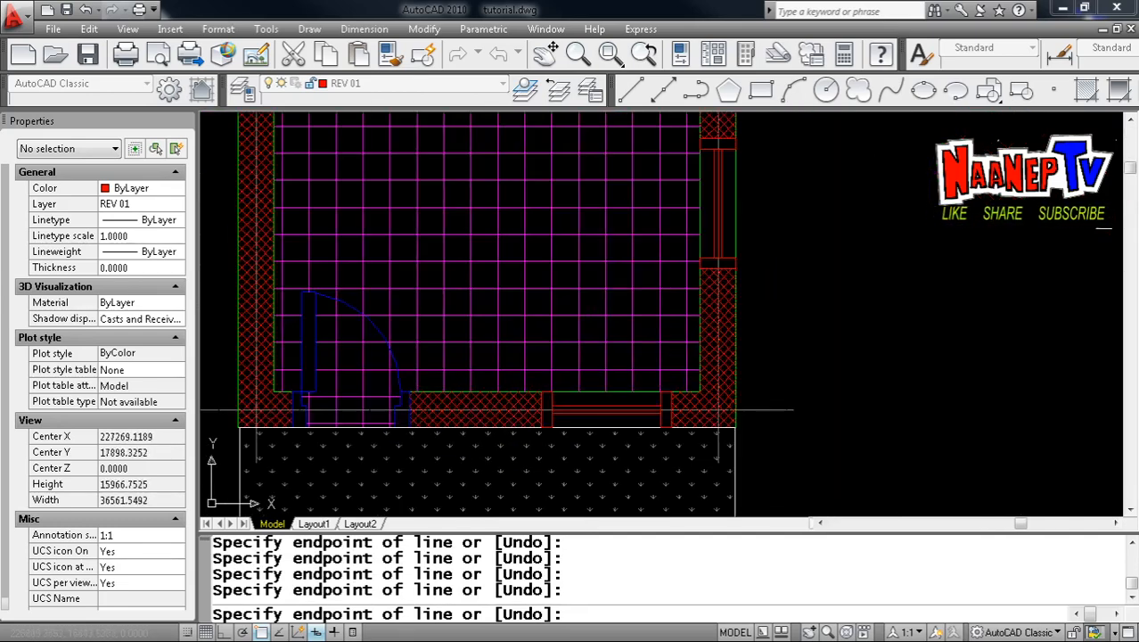
{"action": "scroll", "coordinate": [648, 379], "scroll_direction": "down", "scroll_amount": 2}
{"action": "scroll", "coordinate": [673, 236], "scroll_direction": "up", "scroll_amount": 3}
{"action": "scroll", "coordinate": [670, 283], "scroll_direction": "down", "scroll_amount": 2}
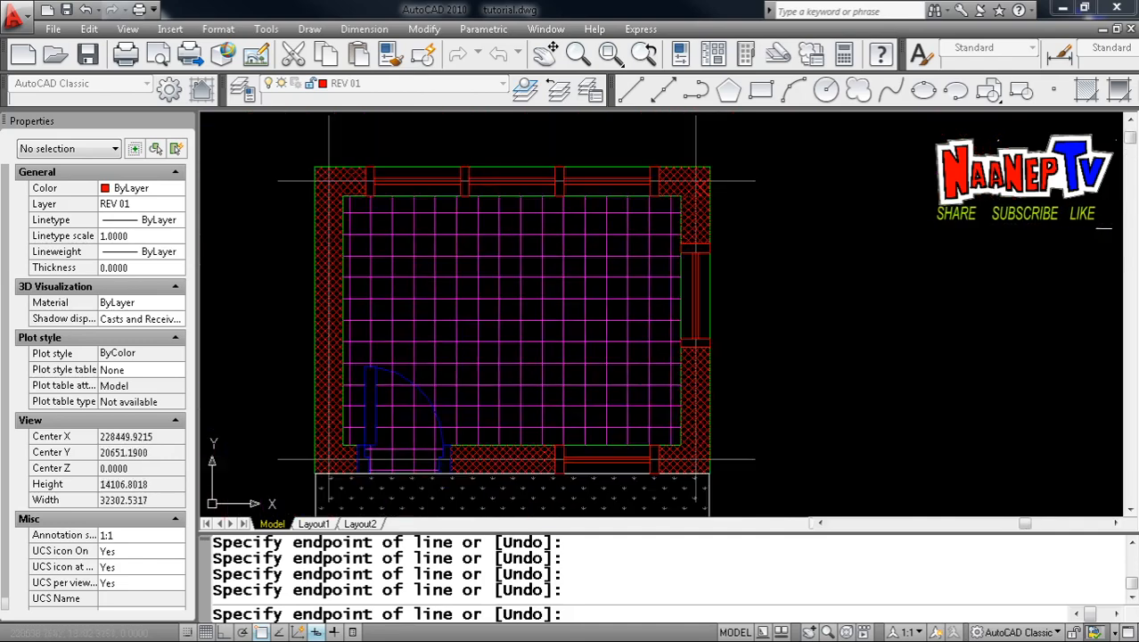
{"action": "scroll", "coordinate": [672, 215], "scroll_direction": "up", "scroll_amount": 3}
{"action": "scroll", "coordinate": [672, 215], "scroll_direction": "up", "scroll_amount": 1}
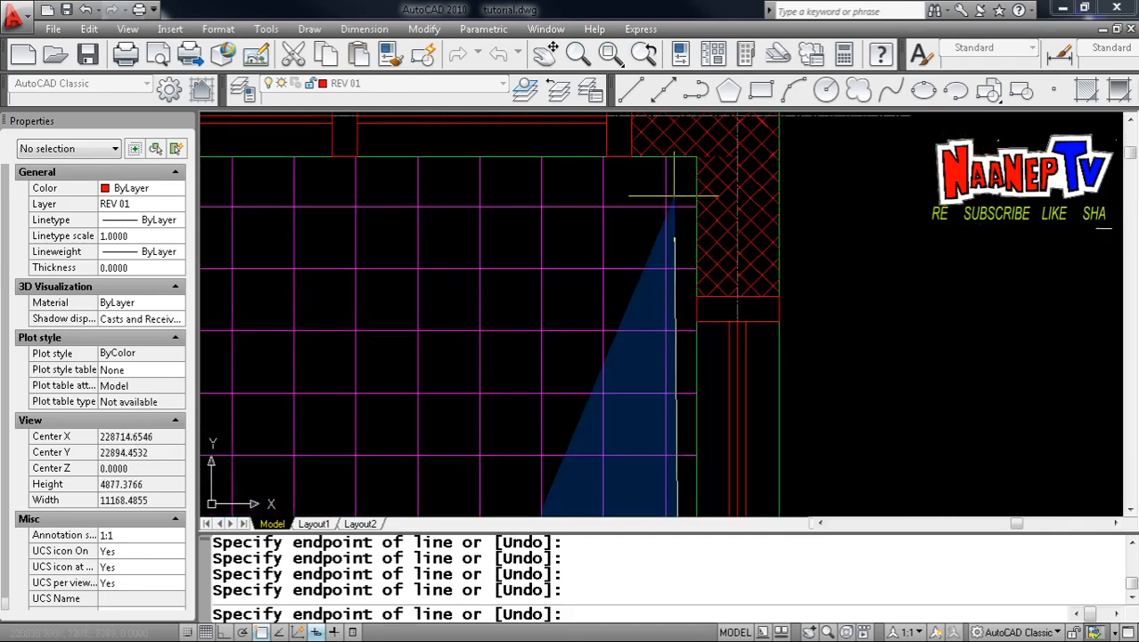
Step: Add selection polygon points around the building's upper-right corner, crossing the top wall beside the window and ending outside the corner
{"action": "left_click", "coordinate": [630, 183]}
{"action": "left_click", "coordinate": [572, 183]}
{"action": "scroll", "coordinate": [570, 178], "scroll_direction": "down", "scroll_amount": 3}
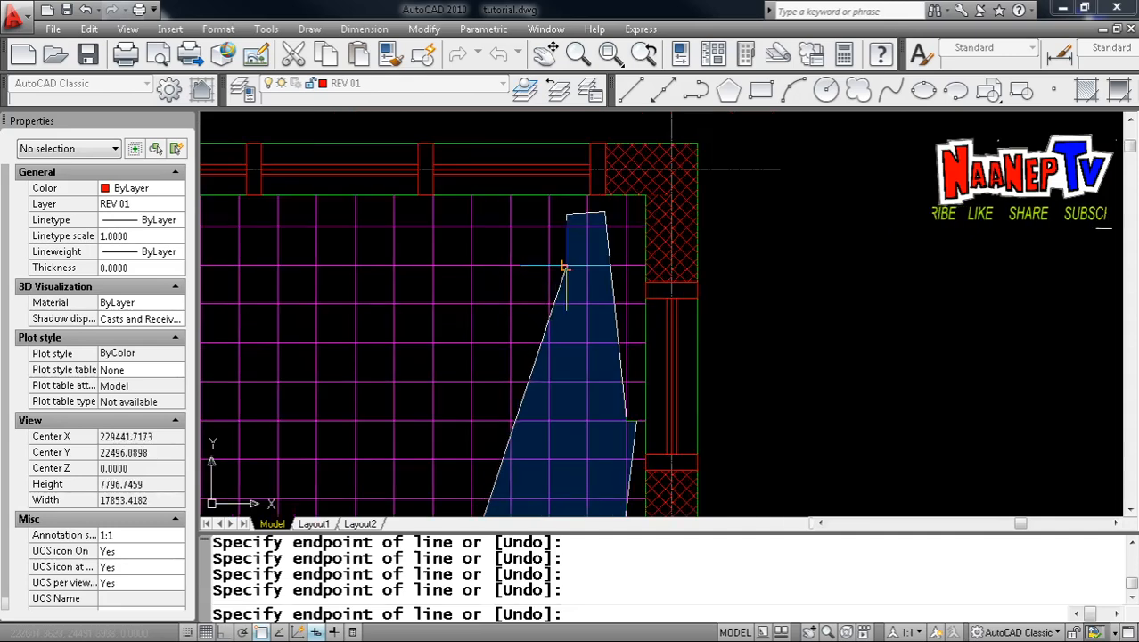
{"action": "scroll", "coordinate": [563, 175], "scroll_direction": "up", "scroll_amount": 2}
{"action": "left_click", "coordinate": [568, 125]}
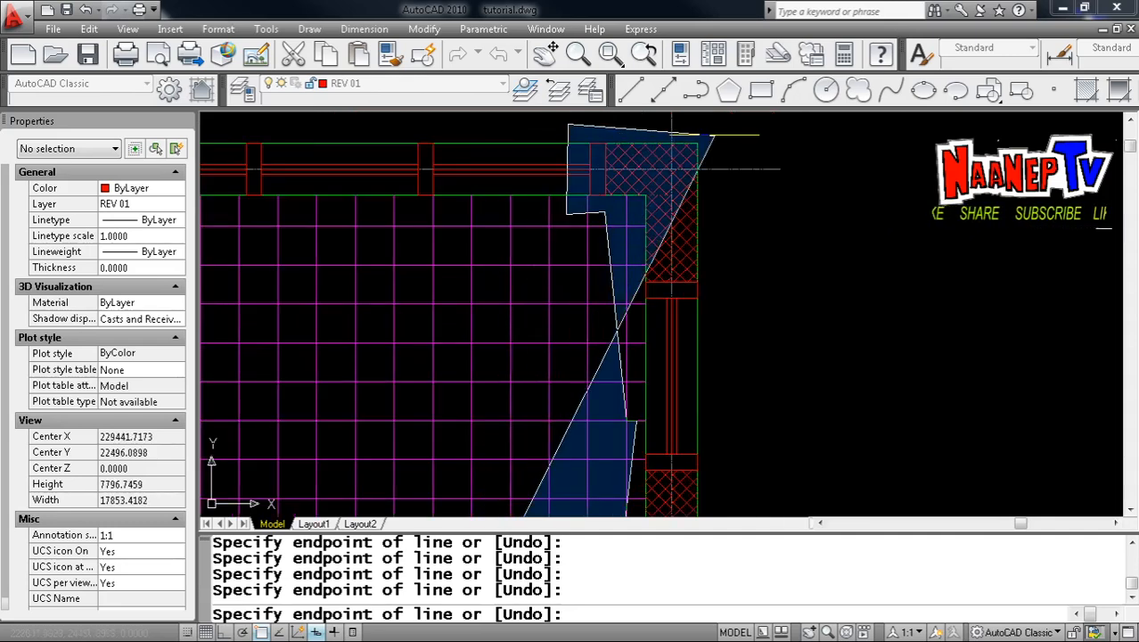
{"action": "left_click", "coordinate": [730, 129]}
{"action": "scroll", "coordinate": [740, 232], "scroll_direction": "down", "scroll_amount": 4}
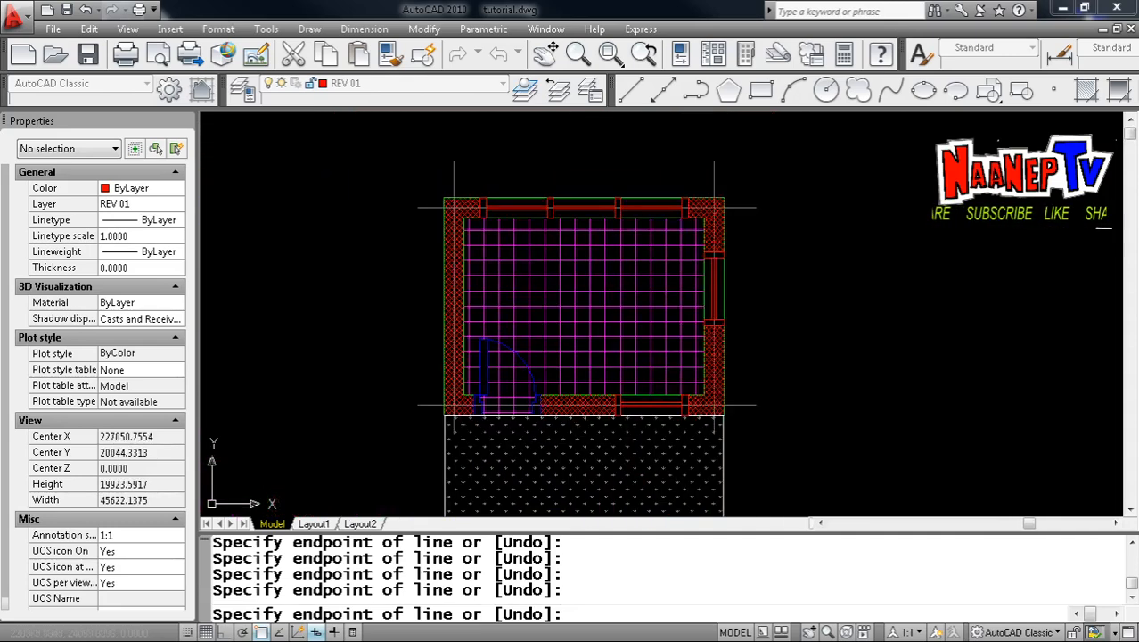
Step: Continue the polygon down outside the right-hand wall to below the lower wall, undoing misplaced points, and complete the window polygon selection
{"action": "scroll", "coordinate": [659, 294], "scroll_direction": "up", "scroll_amount": 4}
{"action": "scroll", "coordinate": [712, 312], "scroll_direction": "down", "scroll_amount": 4}
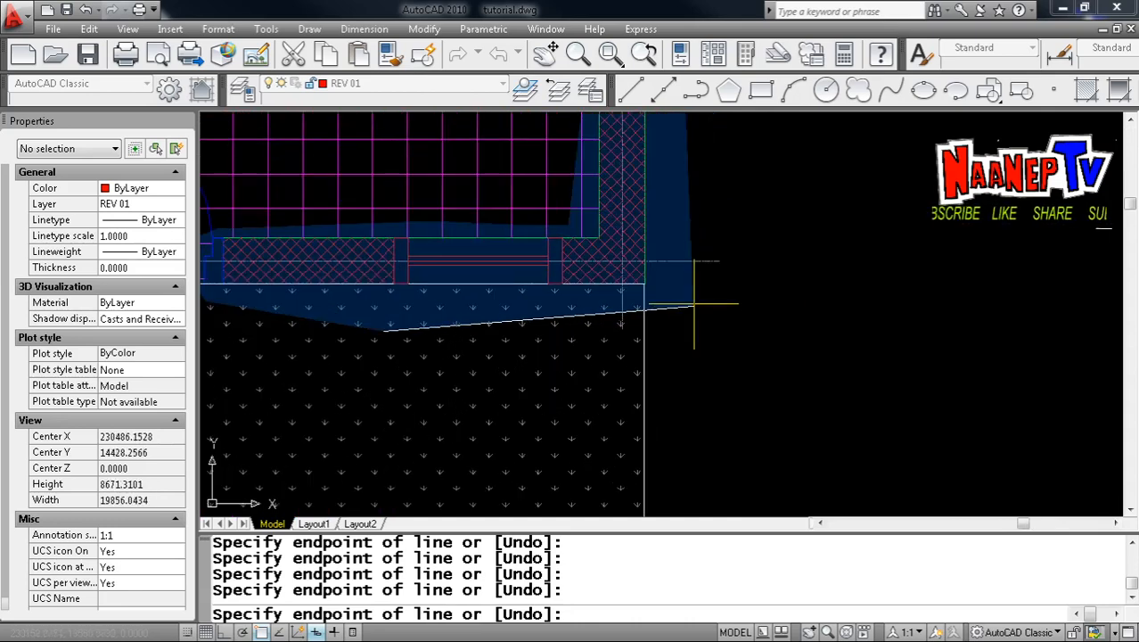
{"action": "scroll", "coordinate": [686, 366], "scroll_direction": "down", "scroll_amount": 2}
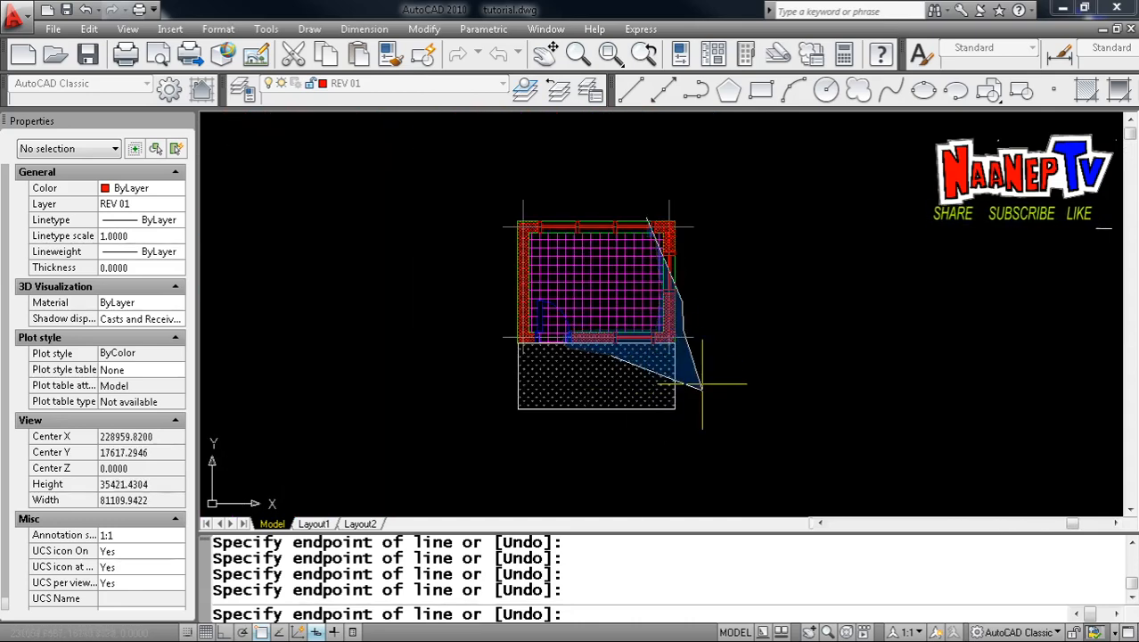
{"action": "key", "text": "Return"}
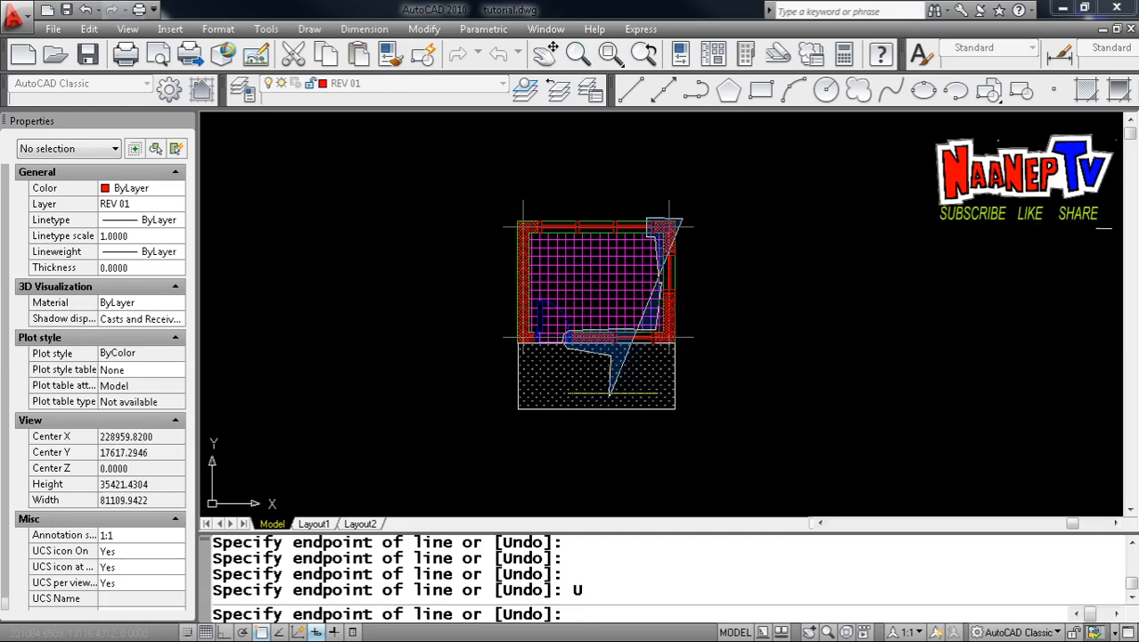
{"action": "left_click", "coordinate": [689, 356]}
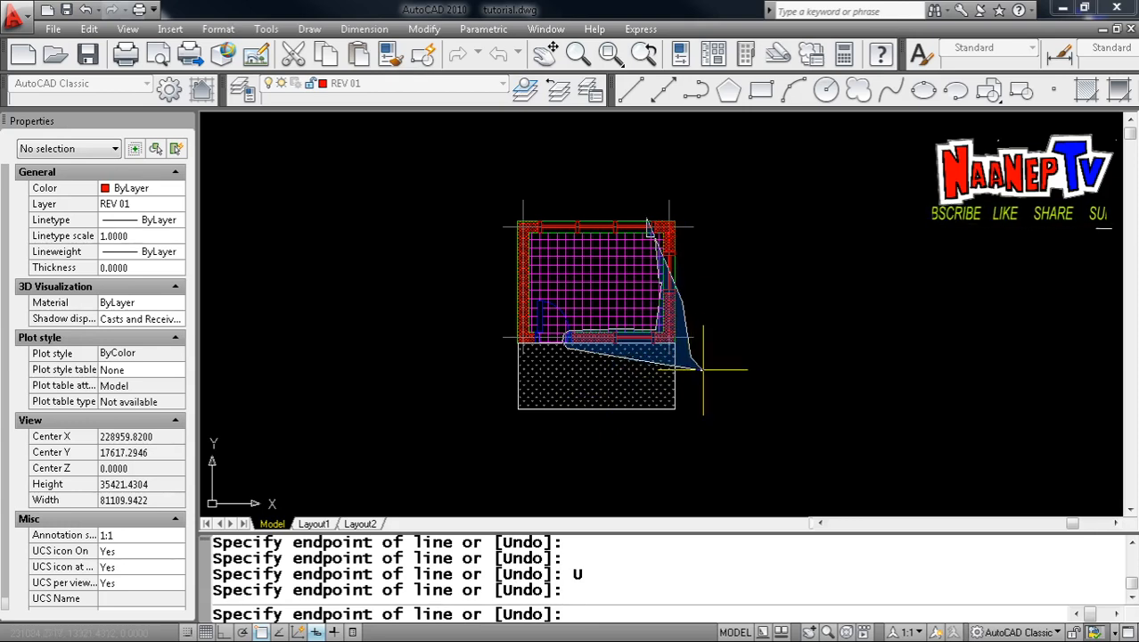
{"action": "key", "text": "Return"}
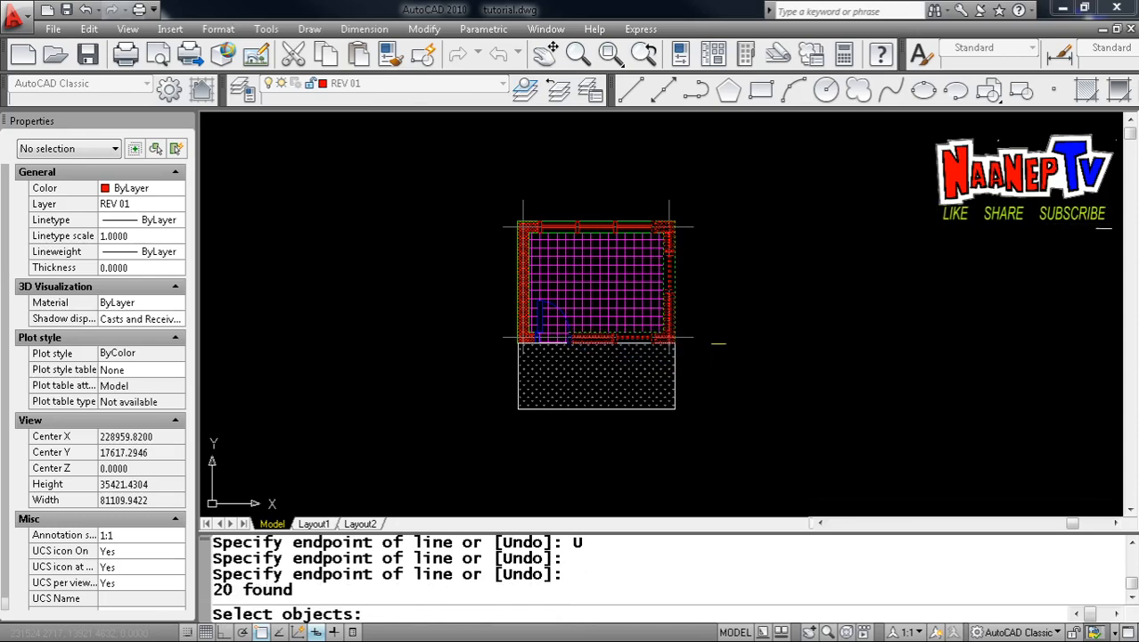
Step: Examine which wall, window and hatch objects the window polygon selected, and cancel the Erase command
{"action": "scroll", "coordinate": [681, 327], "scroll_direction": "up", "scroll_amount": 3}
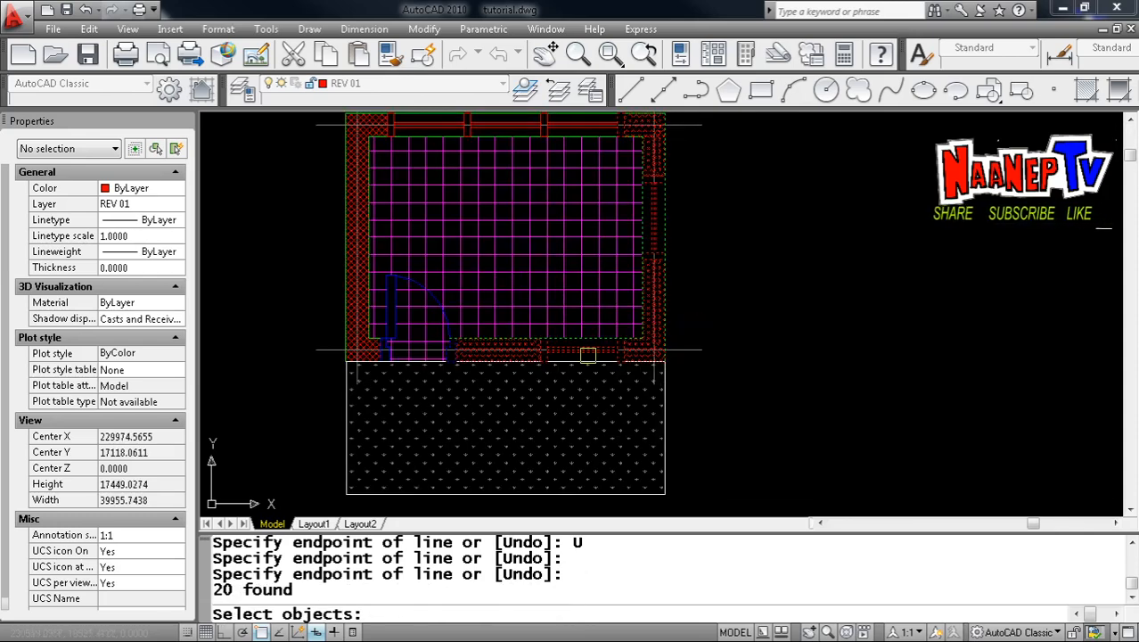
{"action": "scroll", "coordinate": [587, 355], "scroll_direction": "up", "scroll_amount": 5}
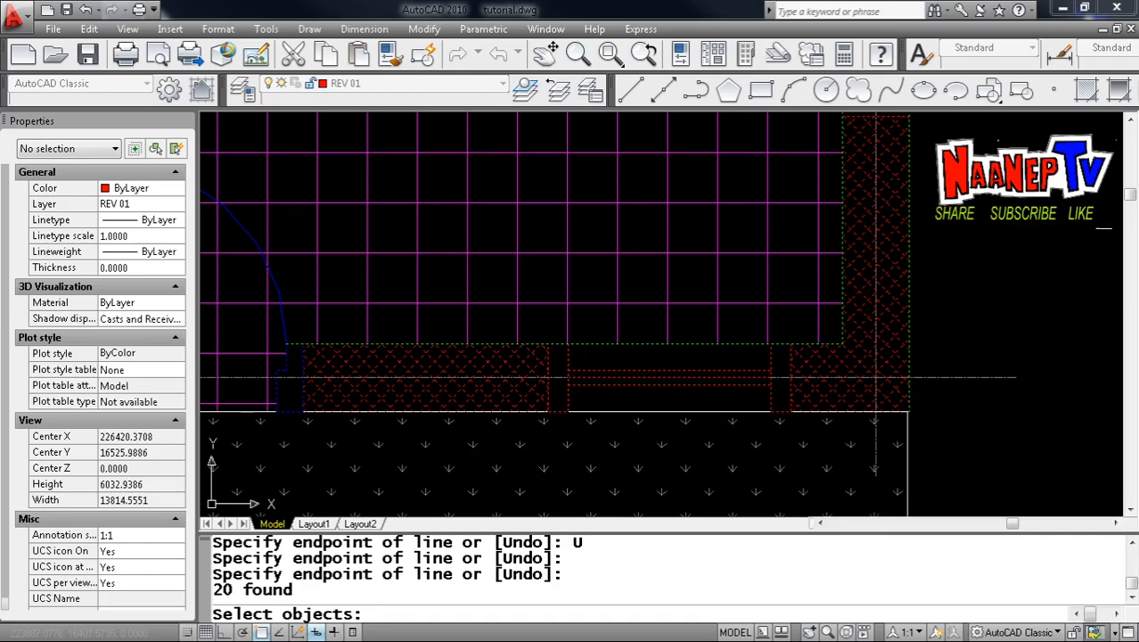
{"action": "scroll", "coordinate": [643, 358], "scroll_direction": "down", "scroll_amount": 6}
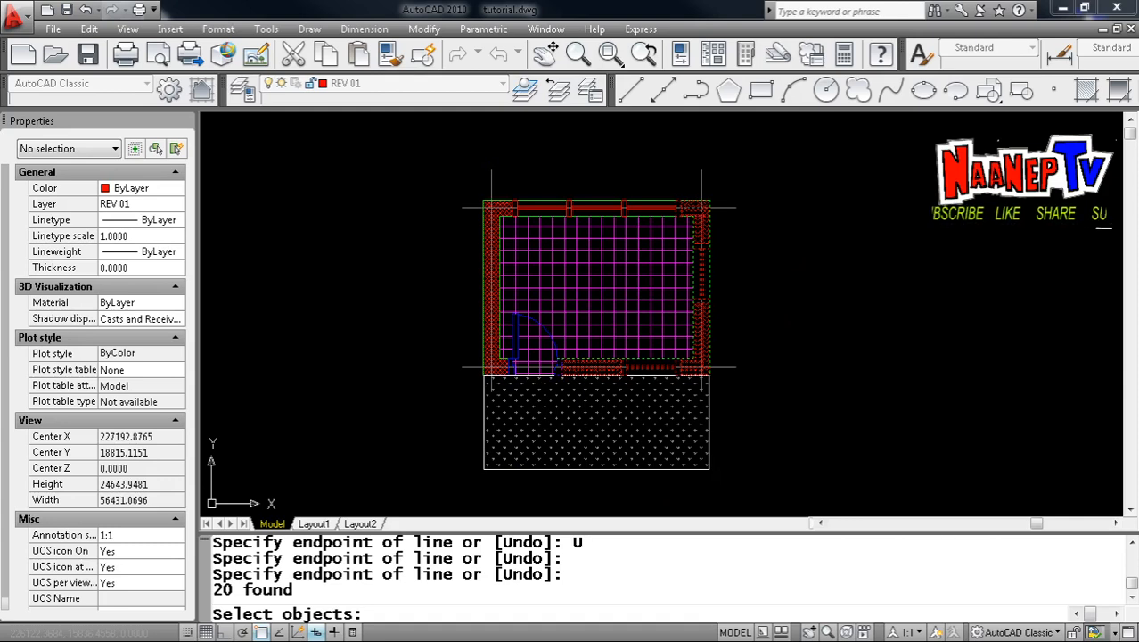
{"action": "key", "text": "Escape"}
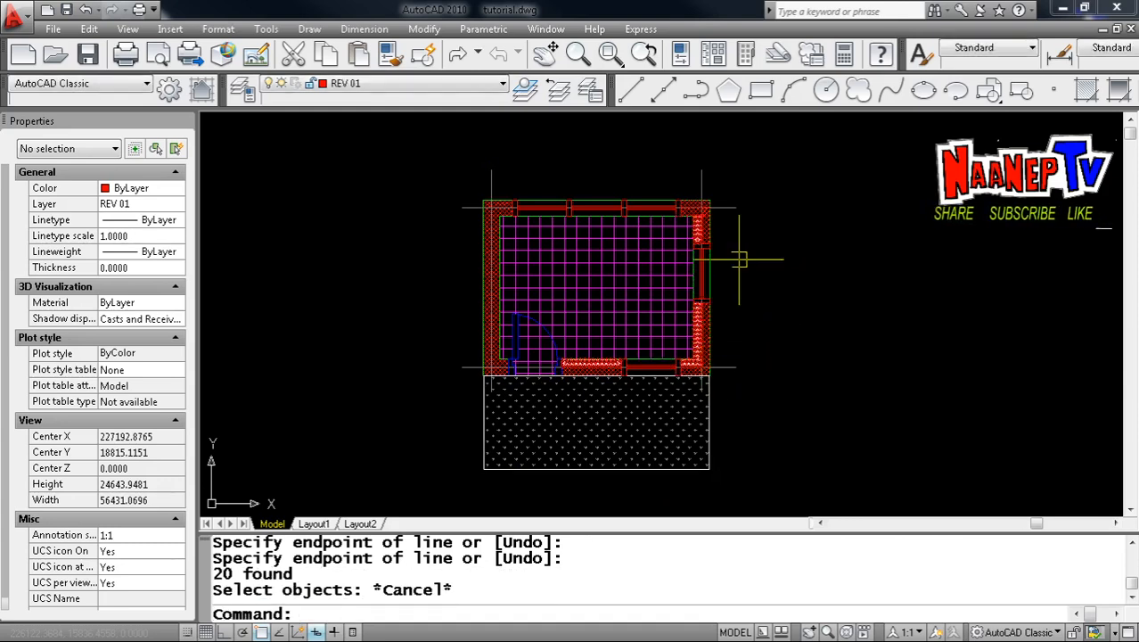
Step: Examine the brick wall hatches at the upper-right corner and along the lower wall against the whole floor plan
{"action": "scroll", "coordinate": [705, 223], "scroll_direction": "up", "scroll_amount": 3}
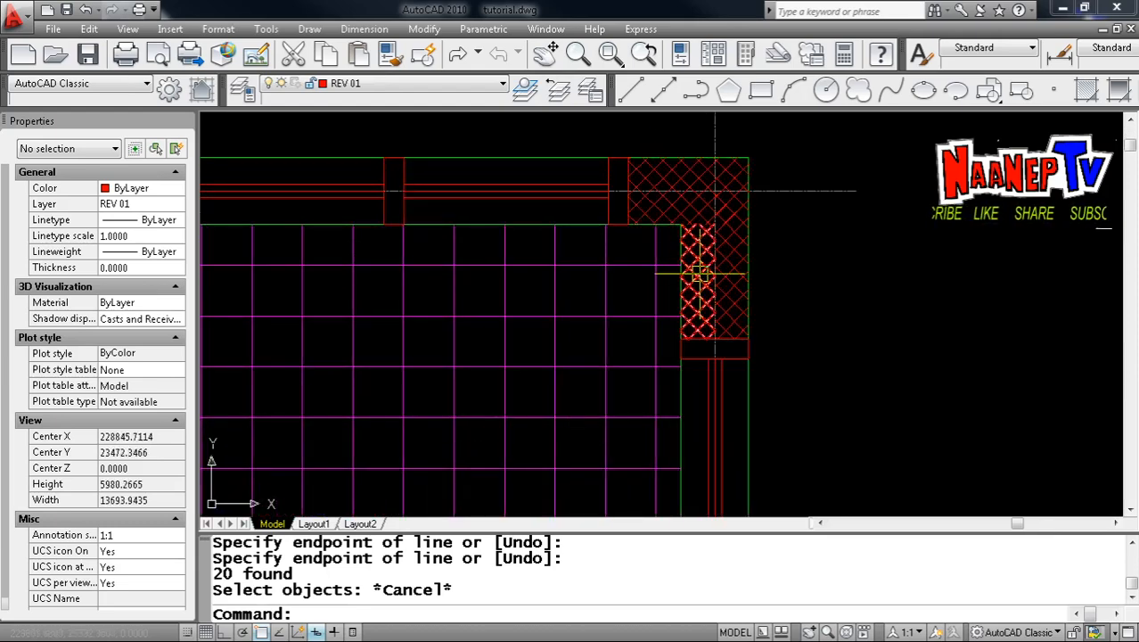
{"action": "scroll", "coordinate": [686, 318], "scroll_direction": "down", "scroll_amount": 5}
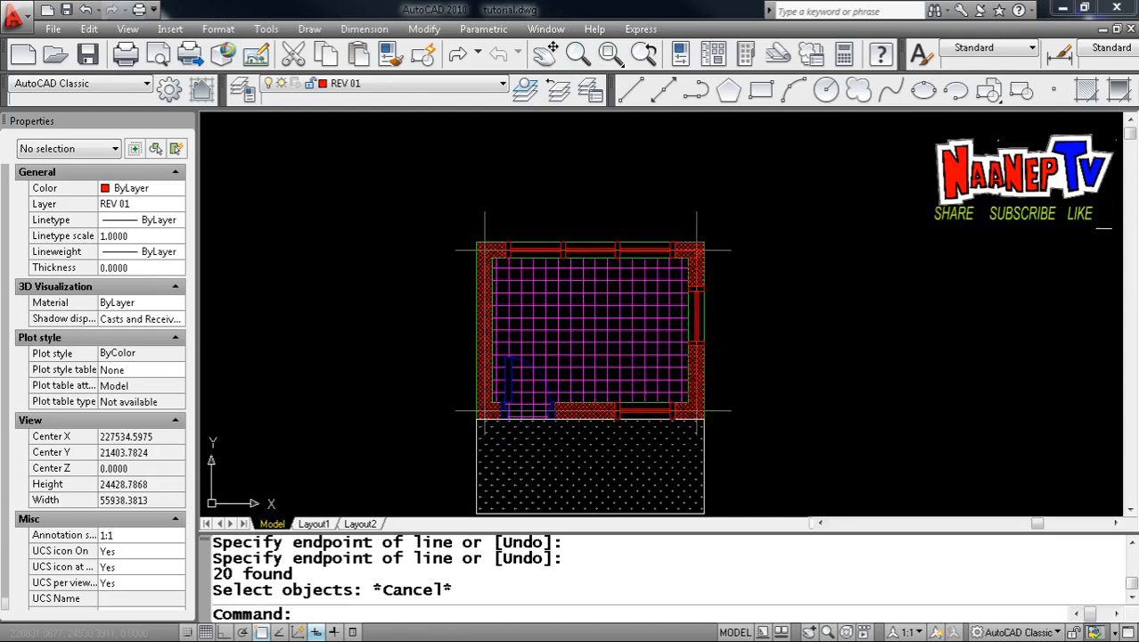
{"action": "scroll", "coordinate": [697, 281], "scroll_direction": "up", "scroll_amount": 6}
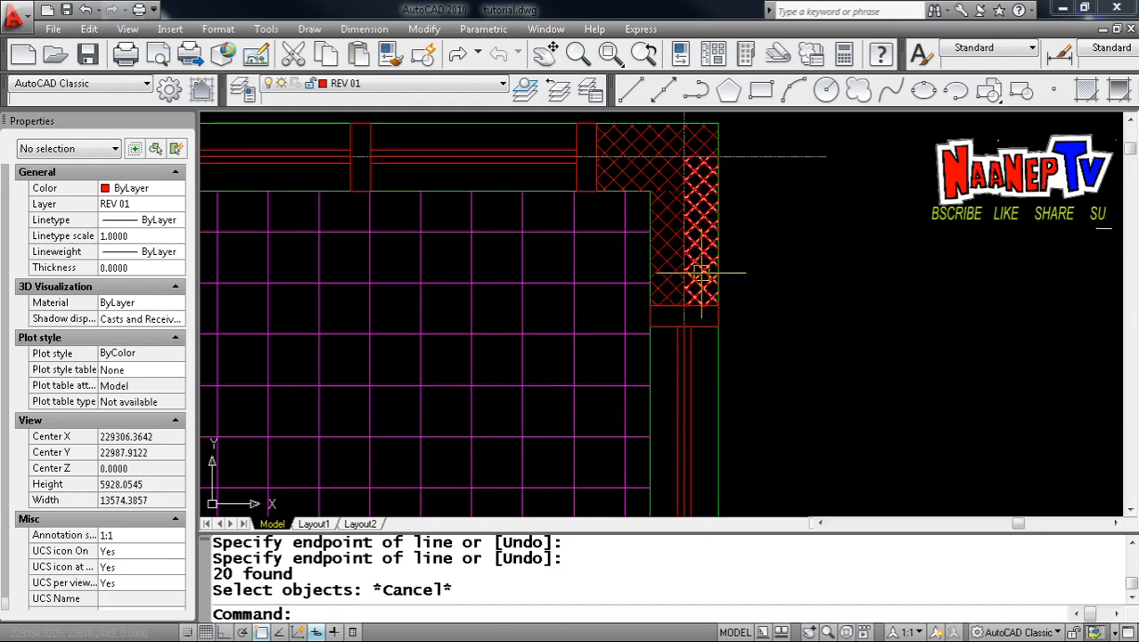
{"action": "scroll", "coordinate": [701, 273], "scroll_direction": "down", "scroll_amount": 6}
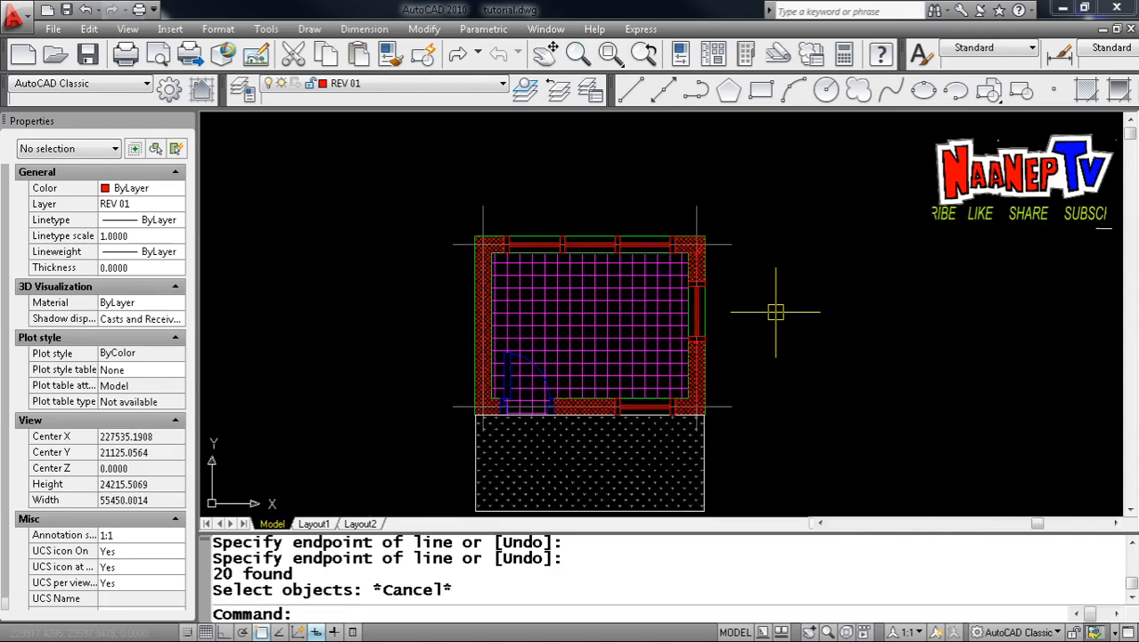
{"action": "scroll", "coordinate": [704, 267], "scroll_direction": "up", "scroll_amount": 5}
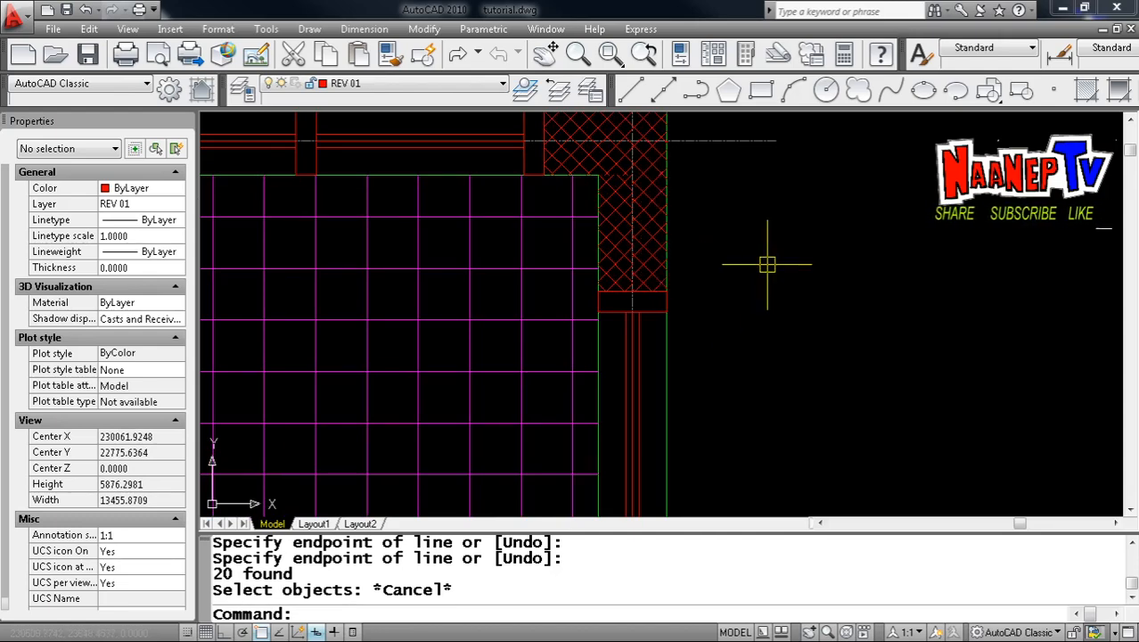
{"action": "scroll", "coordinate": [777, 264], "scroll_direction": "down", "scroll_amount": 4}
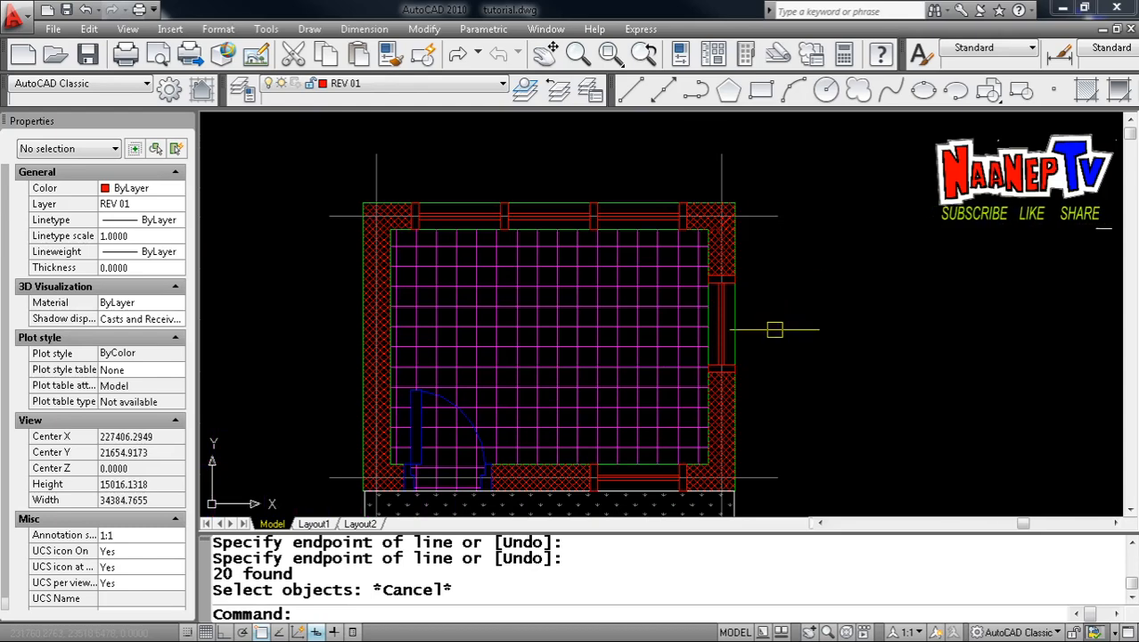
{"action": "scroll", "coordinate": [776, 303], "scroll_direction": "down", "scroll_amount": 2}
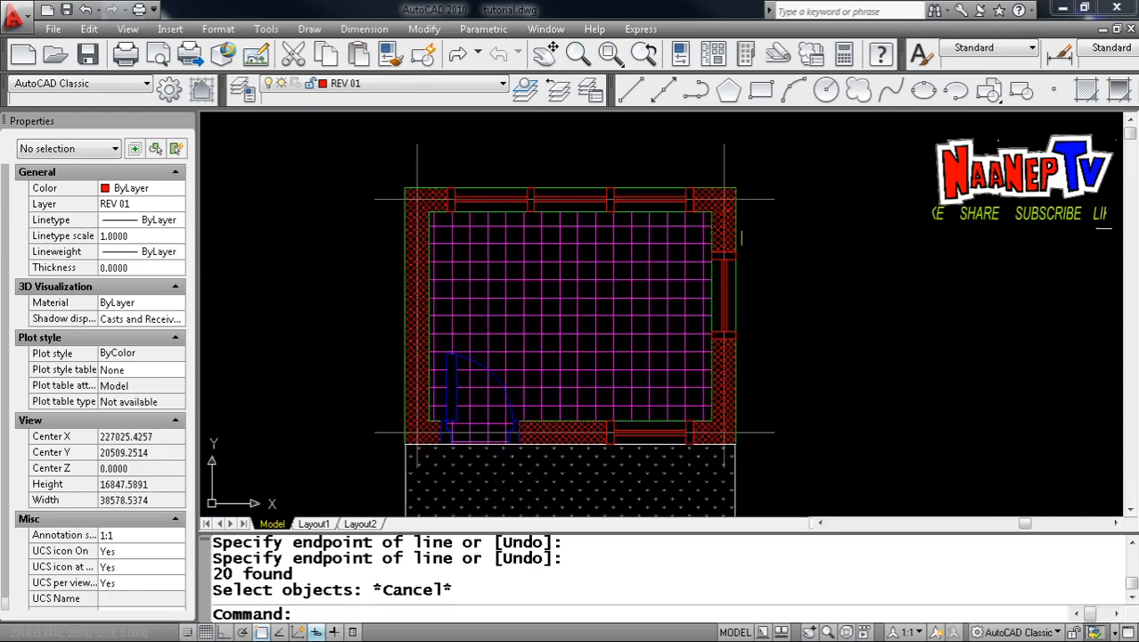
{"action": "scroll", "coordinate": [748, 230], "scroll_direction": "up", "scroll_amount": 6}
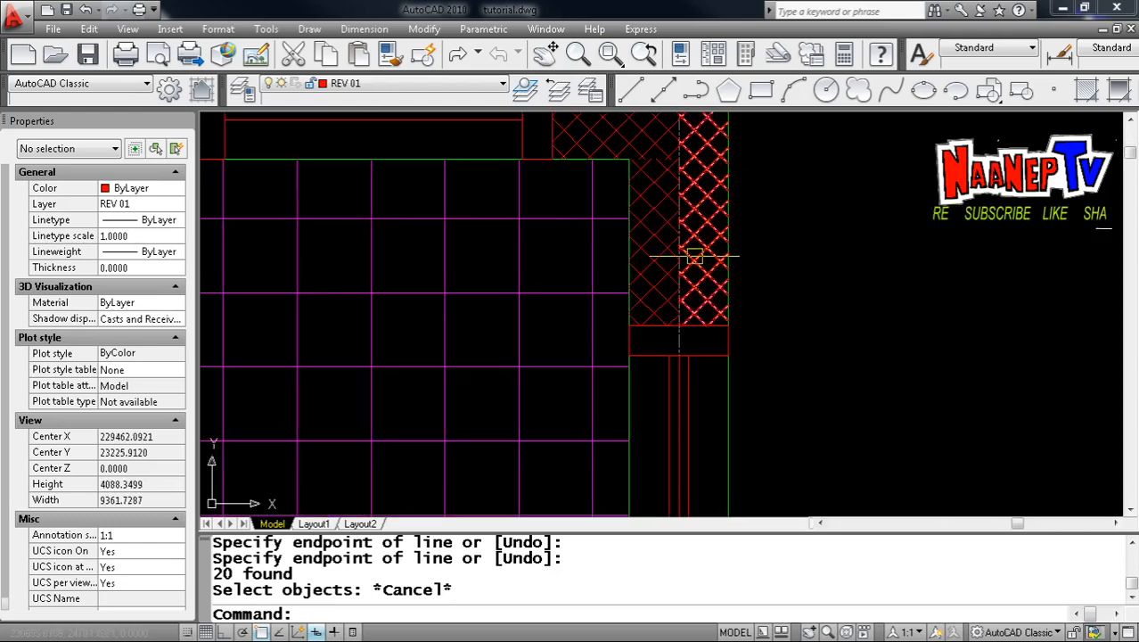
{"action": "scroll", "coordinate": [655, 187], "scroll_direction": "down", "scroll_amount": 9}
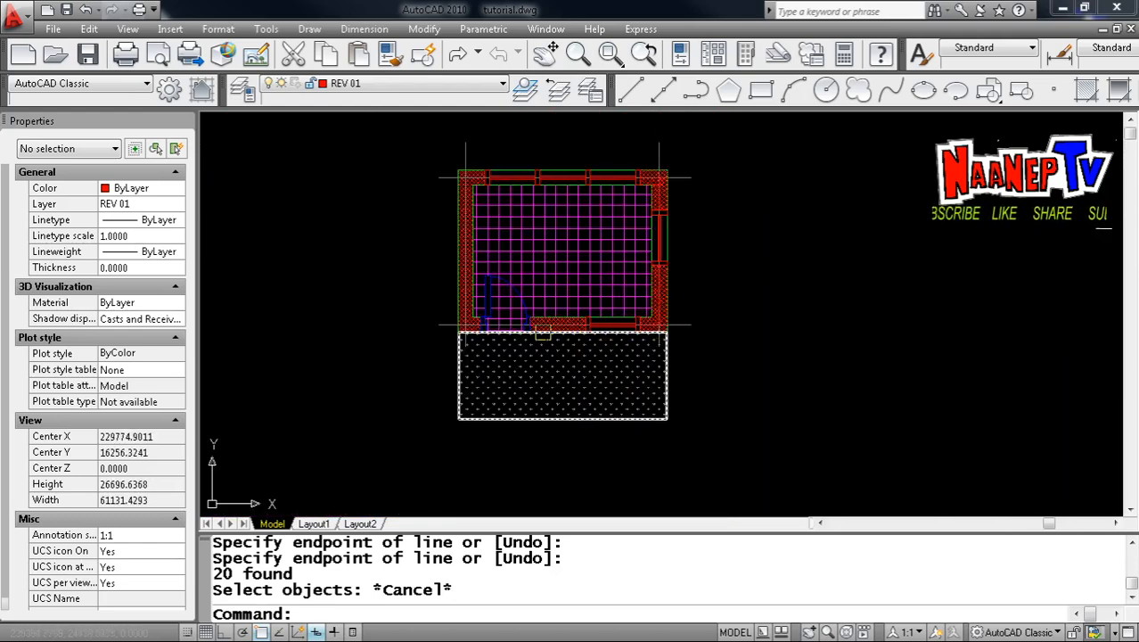
{"action": "scroll", "coordinate": [543, 332], "scroll_direction": "up", "scroll_amount": 4}
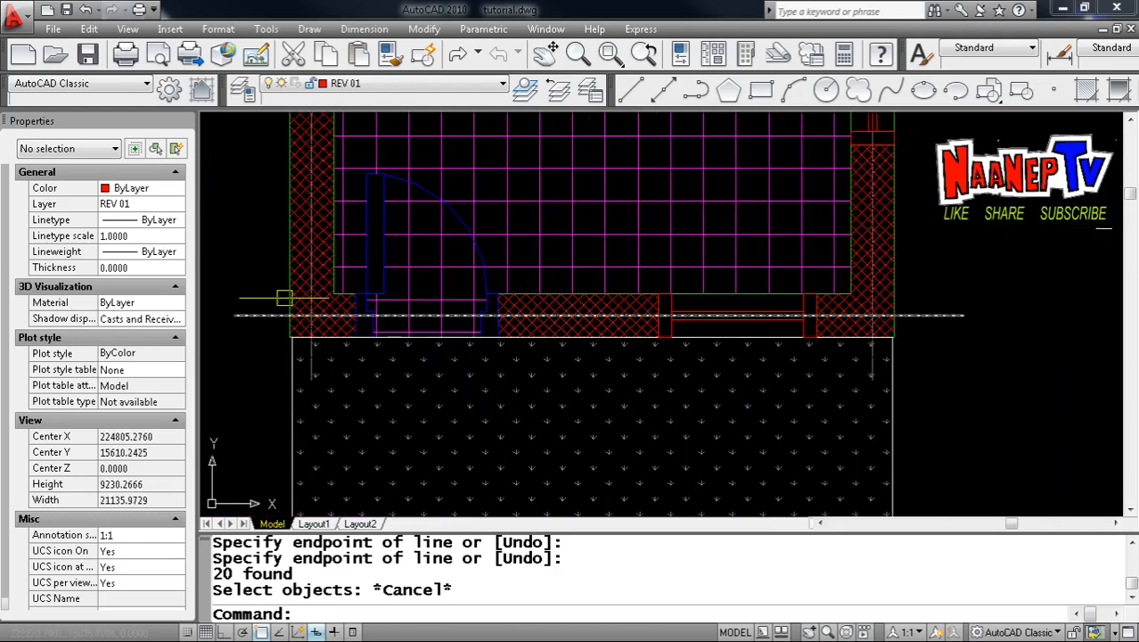
{"action": "scroll", "coordinate": [316, 246], "scroll_direction": "down", "scroll_amount": 6}
{"action": "scroll", "coordinate": [332, 233], "scroll_direction": "up", "scroll_amount": 3}
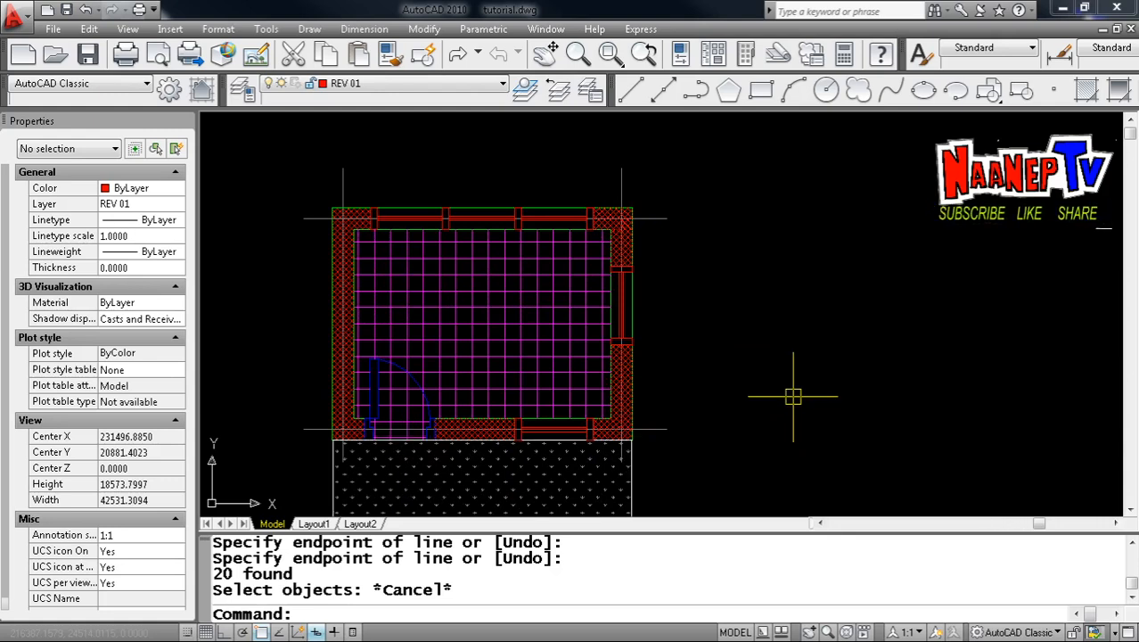
Step: Create a new layer named RC with color 8 and make it the current layer
{"action": "key", "text": "Escape"}
{"action": "key", "text": "Escape"}
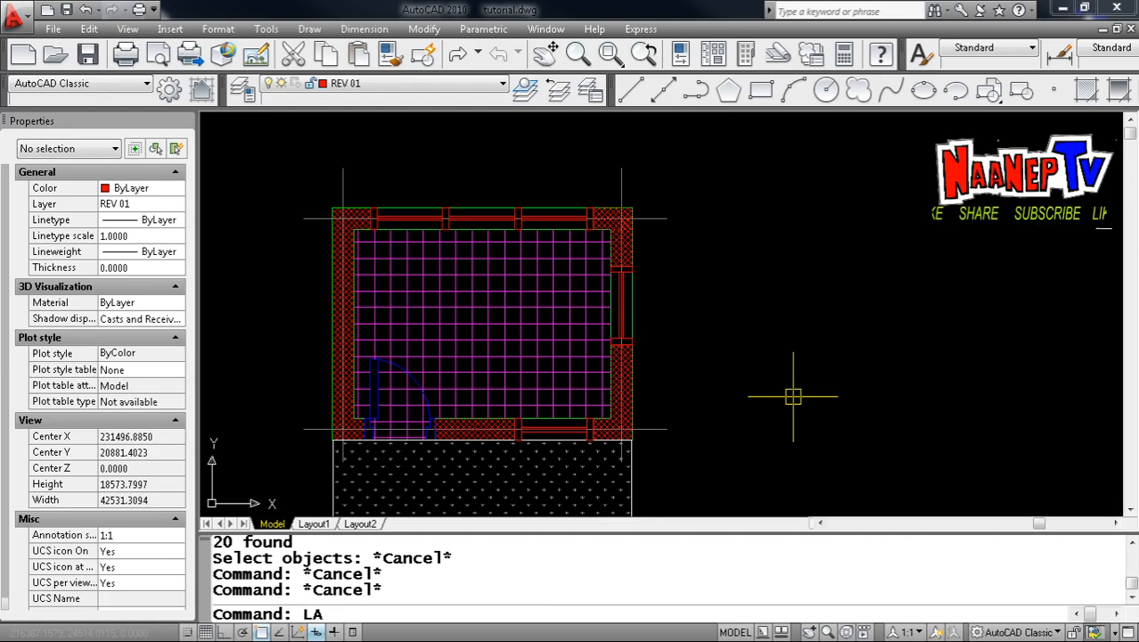
{"action": "key", "text": "Return"}
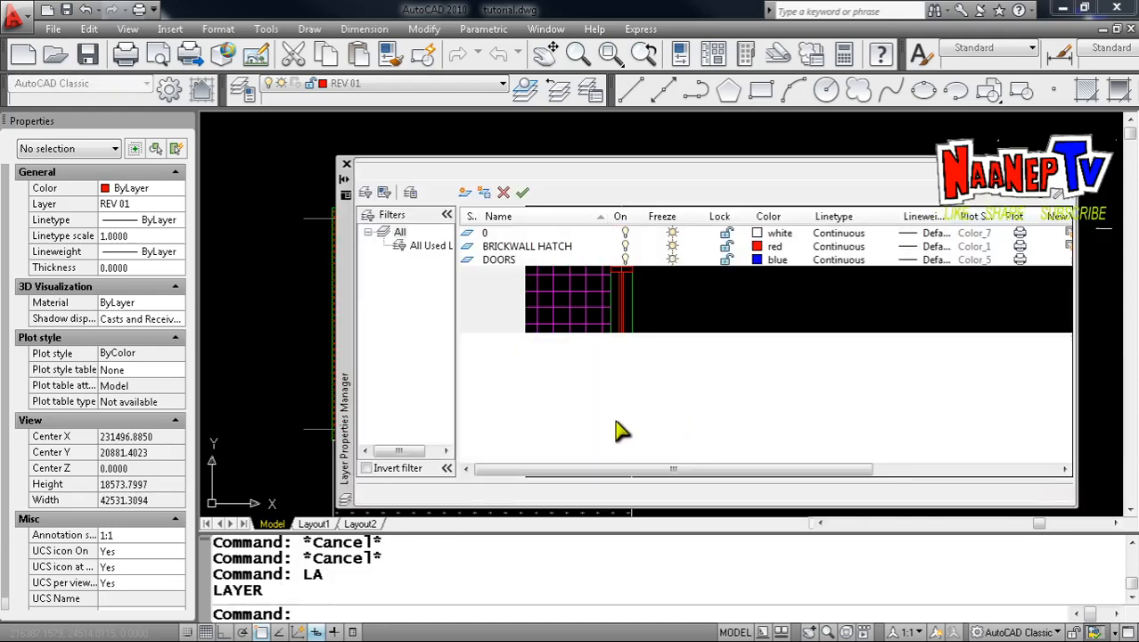
{"action": "left_click", "coordinate": [464, 193]}
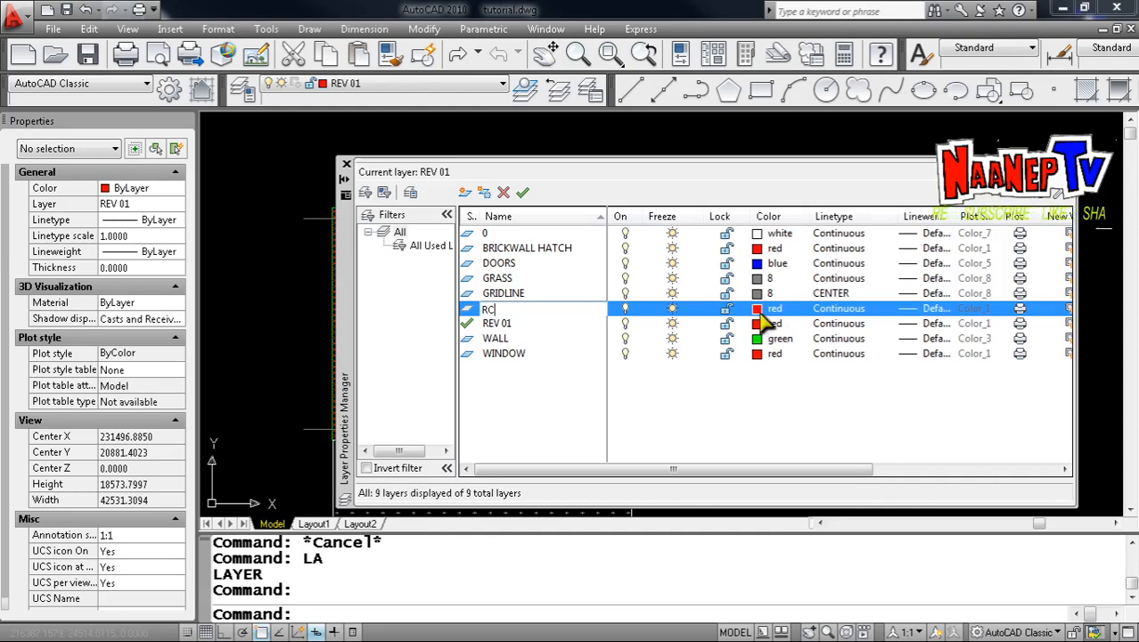
{"action": "key", "text": "Return"}
{"action": "left_click", "coordinate": [751, 353]}
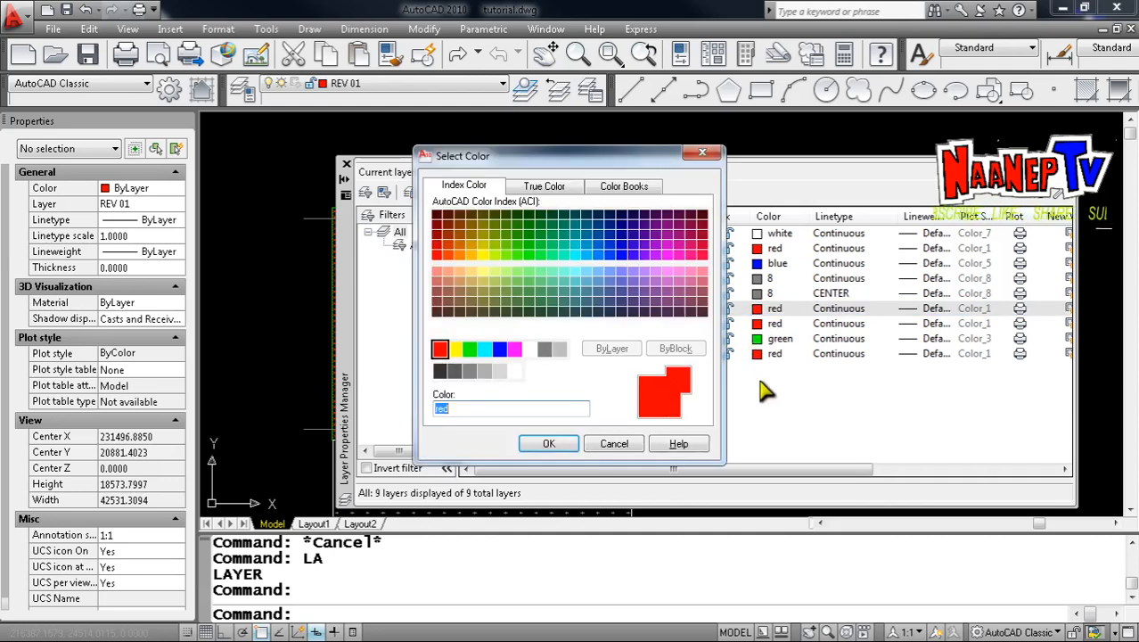
{"action": "left_click", "coordinate": [545, 350]}
{"action": "left_click", "coordinate": [549, 445]}
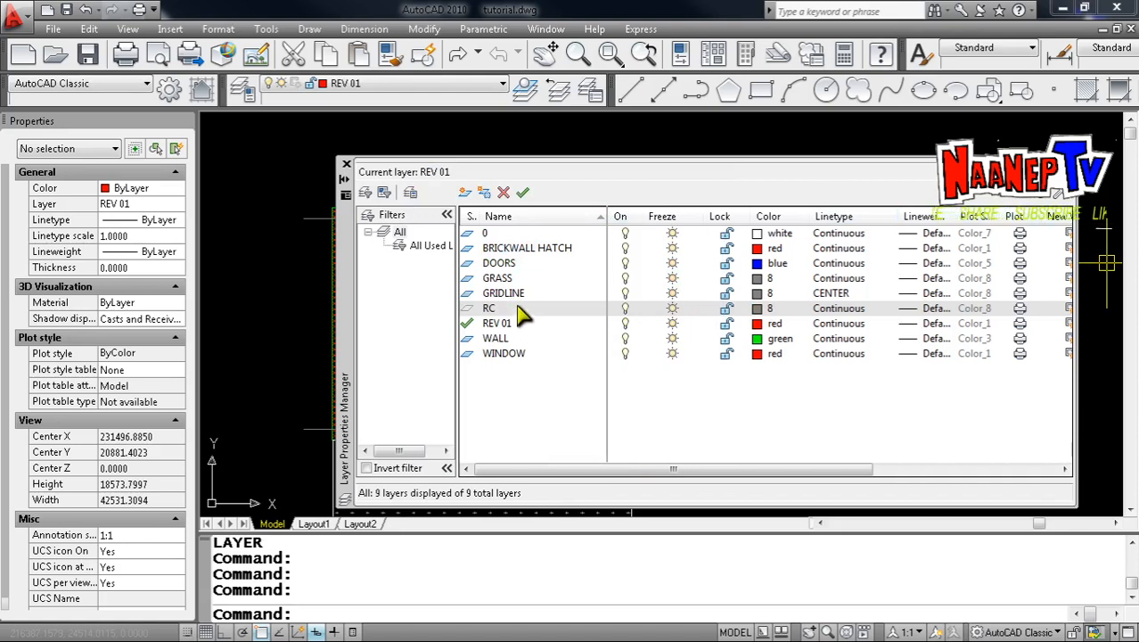
{"action": "double_click", "coordinate": [492, 308]}
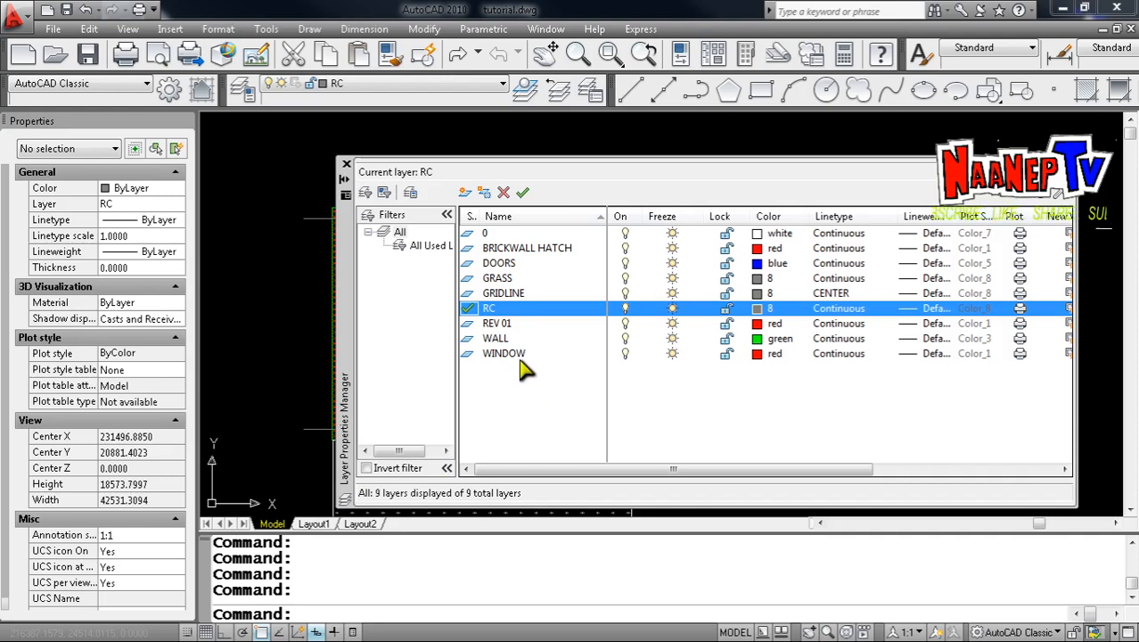
Step: Close the layer properties manager and return to the floor plan
{"action": "left_click", "coordinate": [489, 339]}
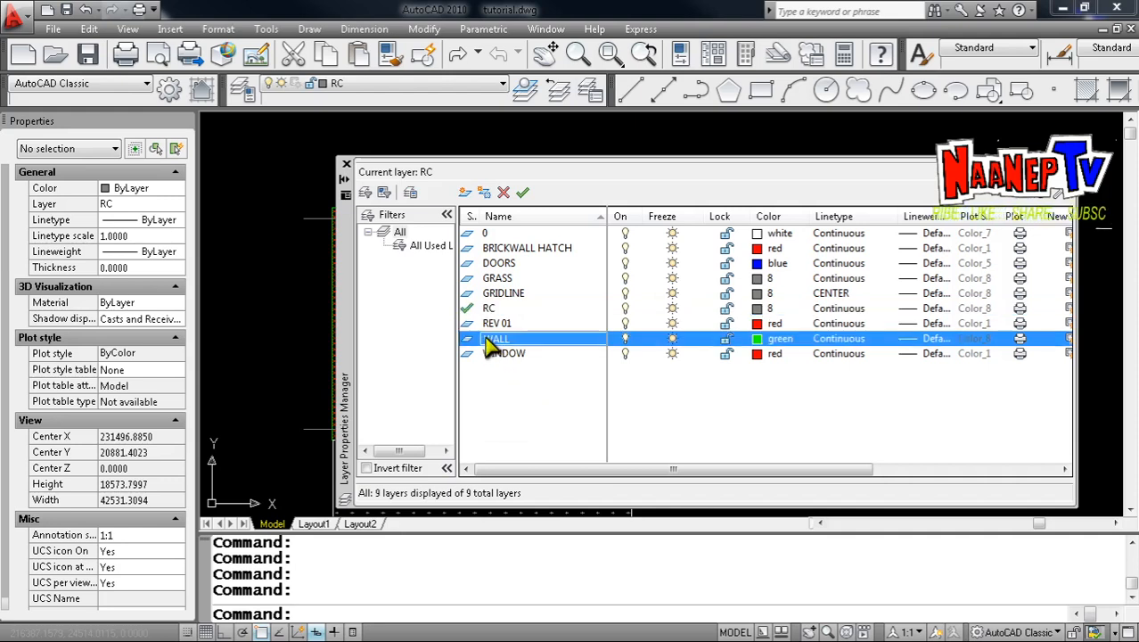
{"action": "left_click", "coordinate": [345, 164]}
{"action": "scroll", "coordinate": [729, 352], "scroll_direction": "down", "scroll_amount": 2}
{"action": "scroll", "coordinate": [717, 379], "scroll_direction": "up", "scroll_amount": 2}
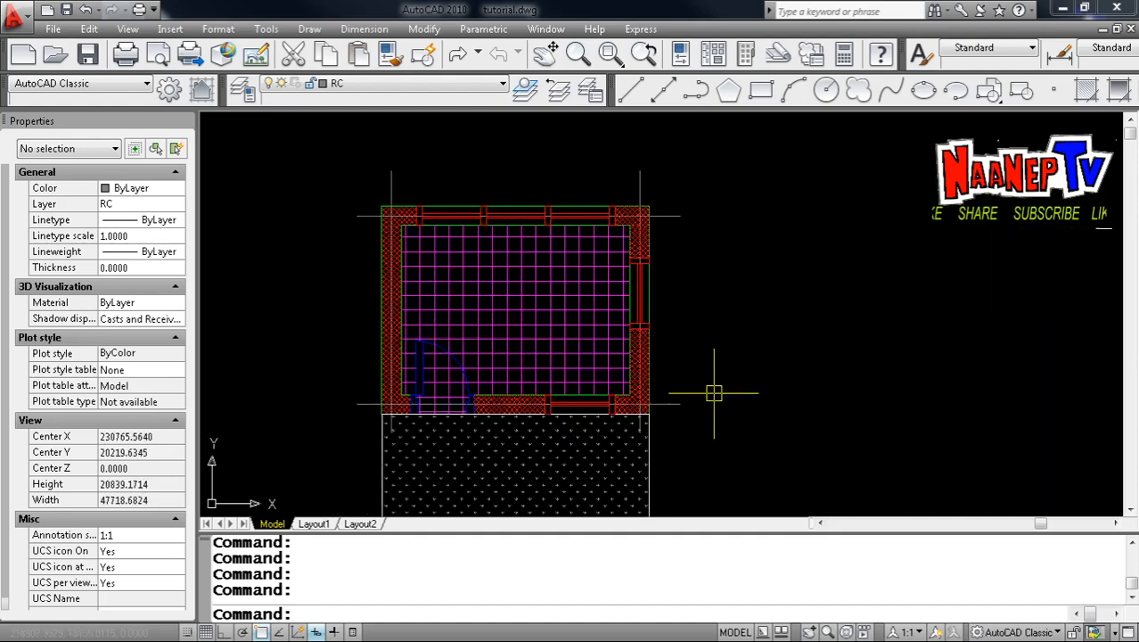
{"action": "scroll", "coordinate": [704, 400], "scroll_direction": "down", "scroll_amount": 2}
{"action": "scroll", "coordinate": [682, 432], "scroll_direction": "up", "scroll_amount": 1}
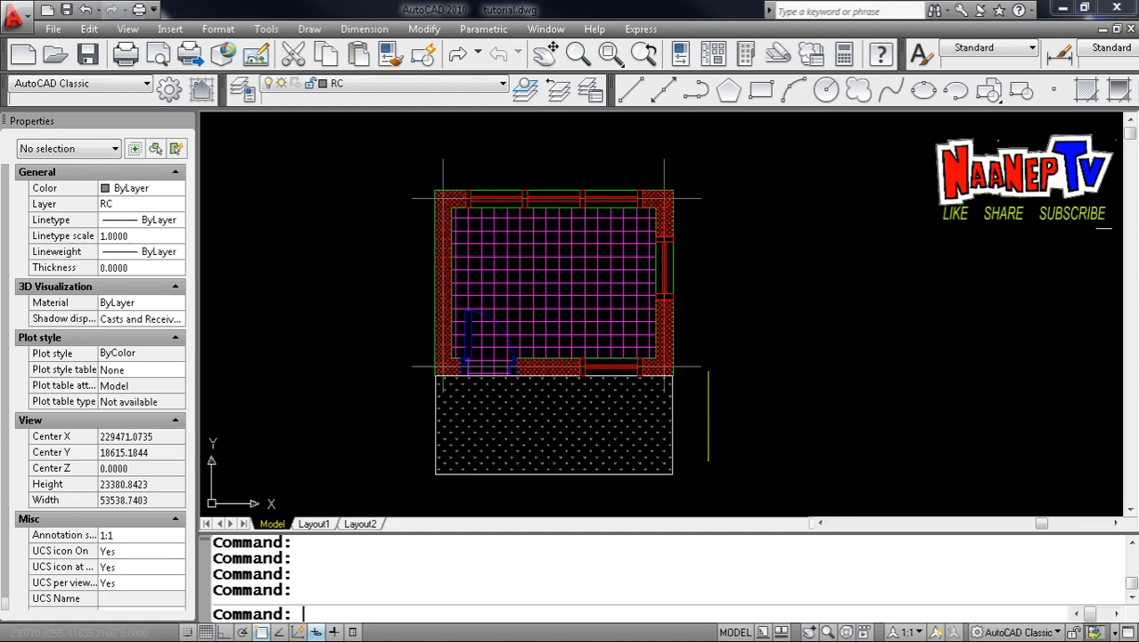
Step: Use LAYOFF to turn off the GRASS, 0, GRIDLINE and DOORS layers by picking an object on each in the floor plan
{"action": "key", "text": "Escape"}
{"action": "type", "text": "LAY"}
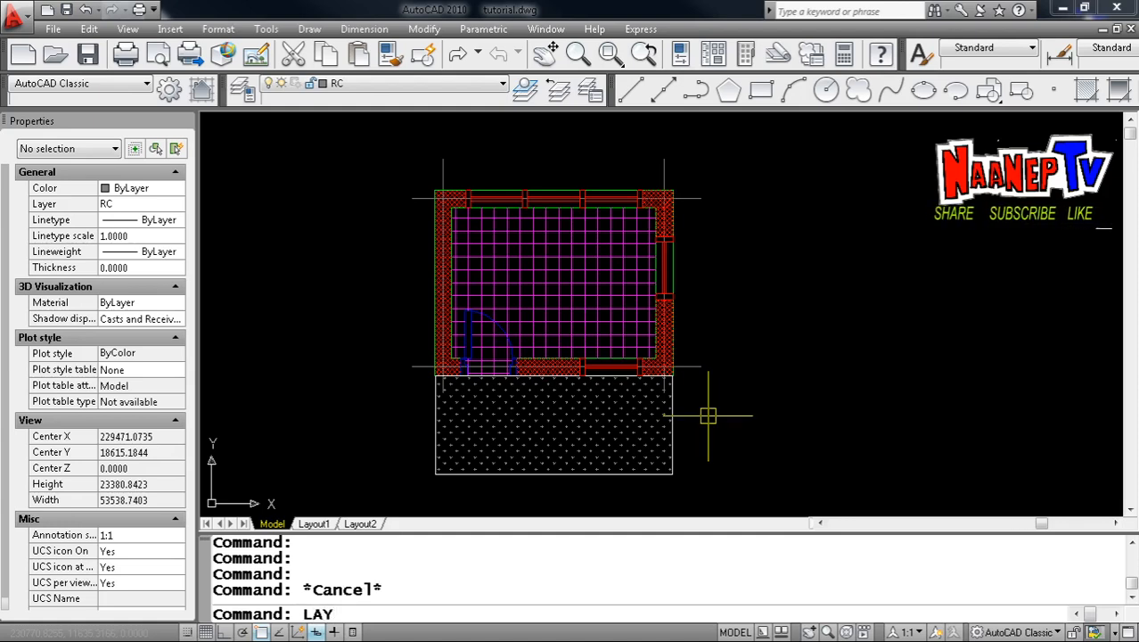
{"action": "type", "text": "OFF"}
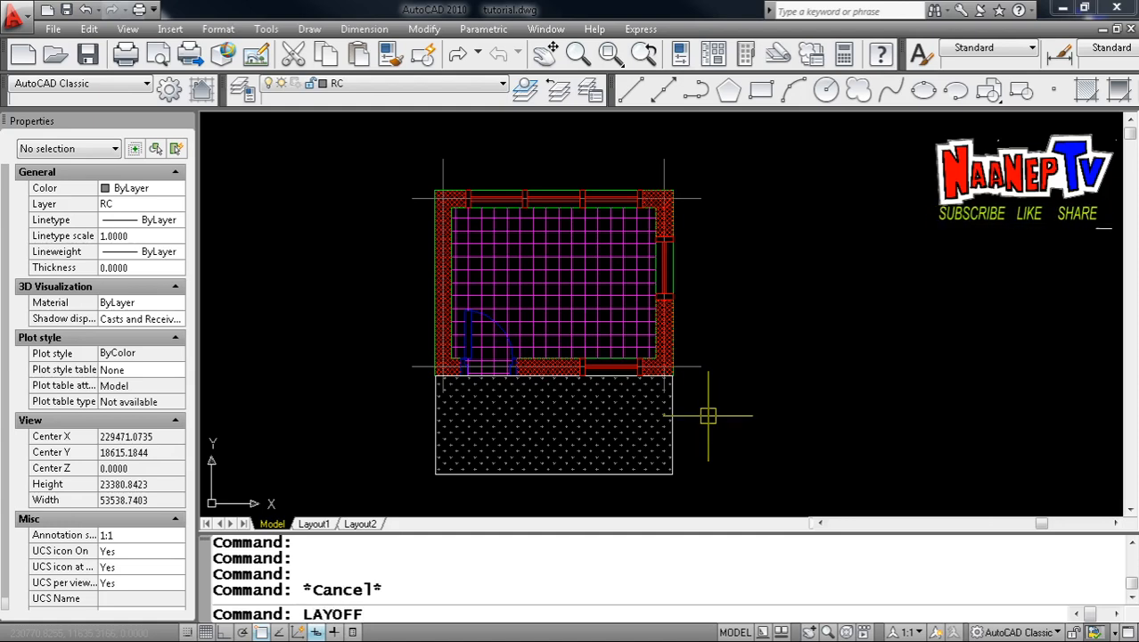
{"action": "key", "text": "Return"}
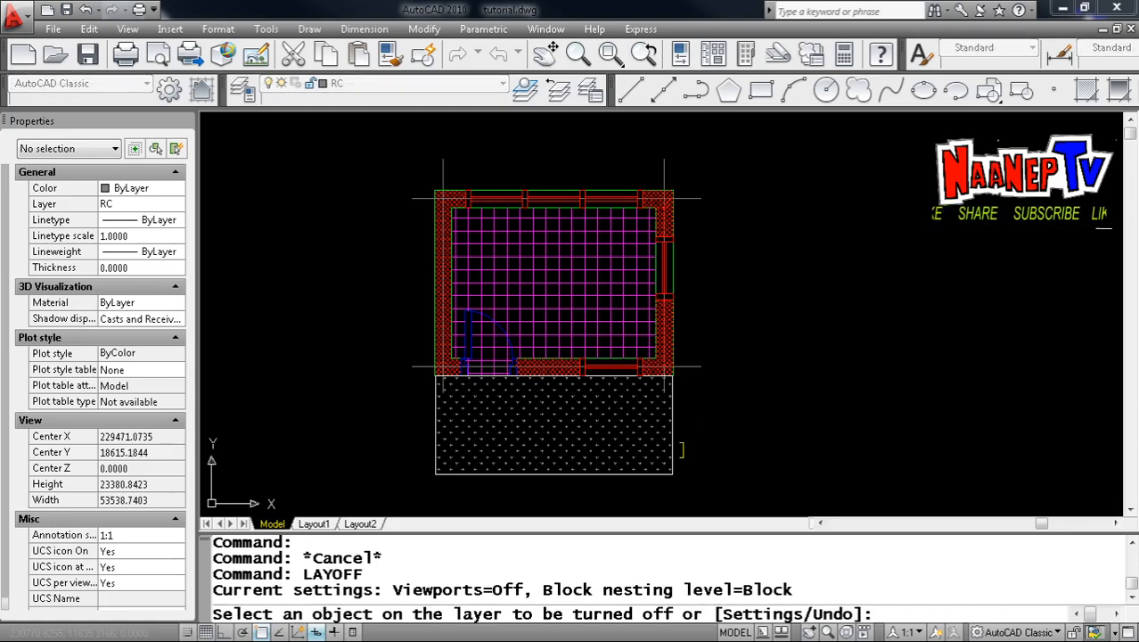
{"action": "left_click", "coordinate": [588, 443]}
{"action": "left_click", "coordinate": [584, 472]}
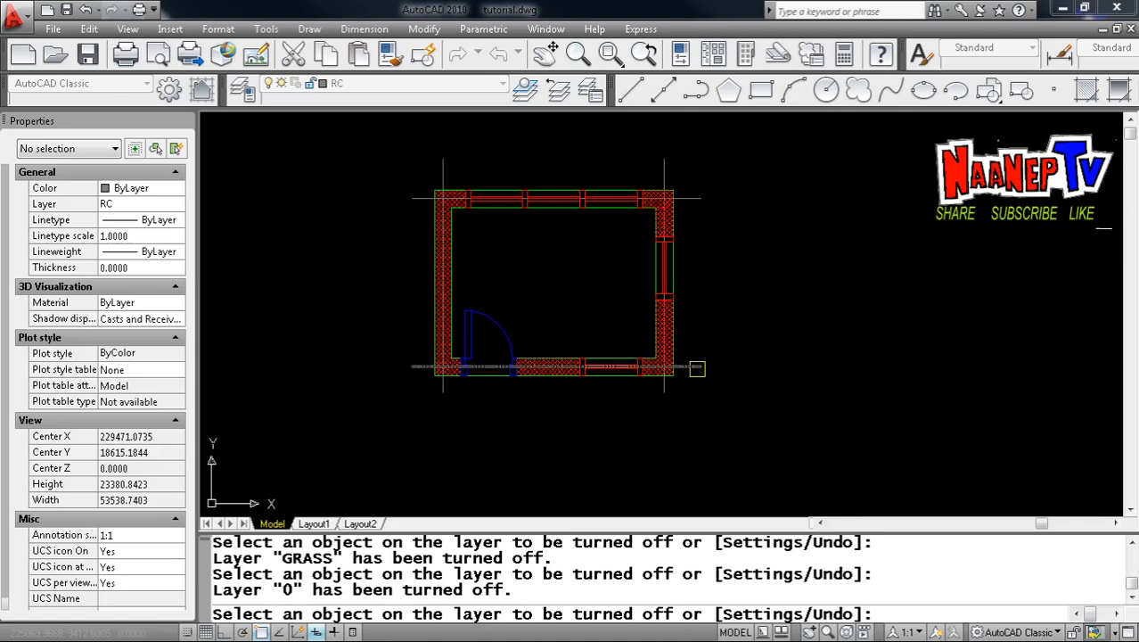
{"action": "left_click", "coordinate": [696, 368]}
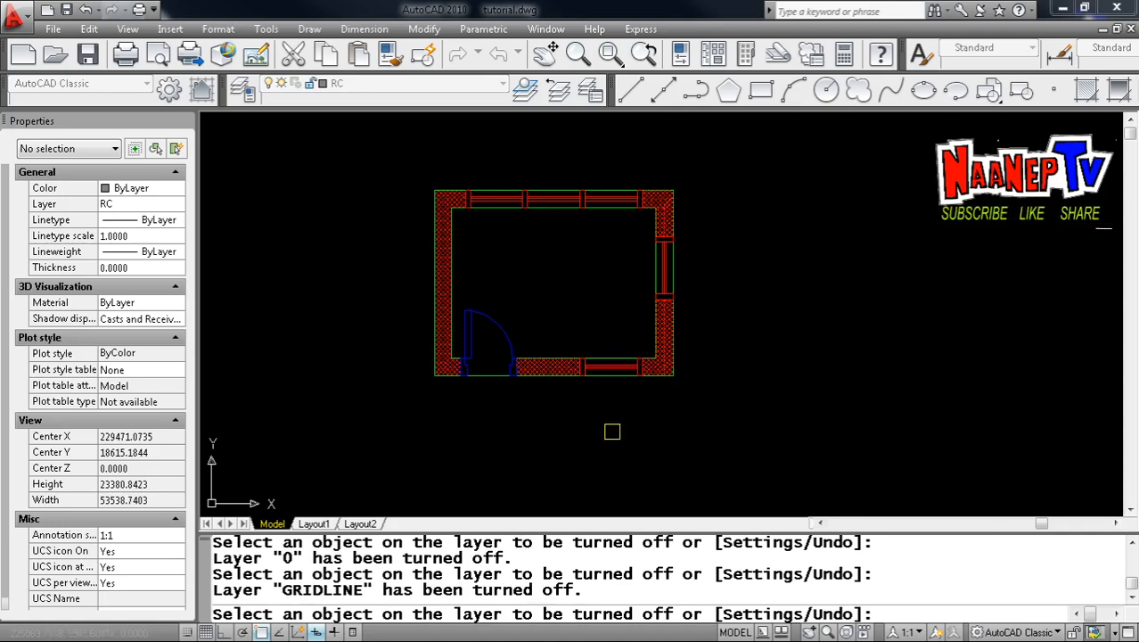
{"action": "left_click", "coordinate": [504, 330]}
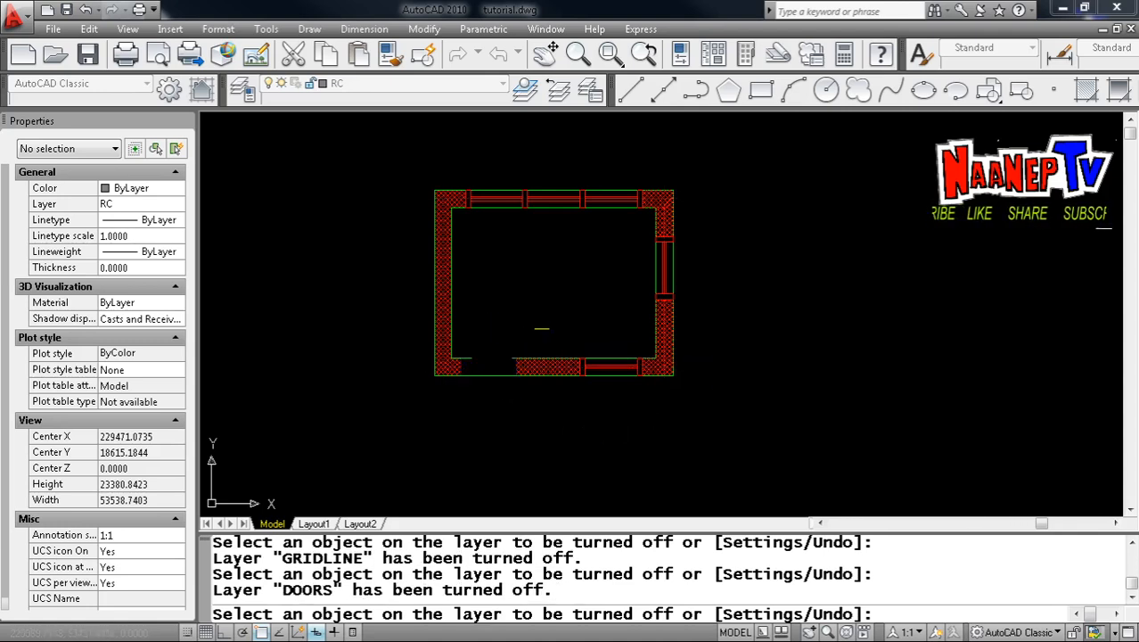
Step: Turn off the WINDOW and WALL layers by picking a window line and a wall line at the upper wall, and end LAYOFF
{"action": "scroll", "coordinate": [493, 201], "scroll_direction": "up", "scroll_amount": 10}
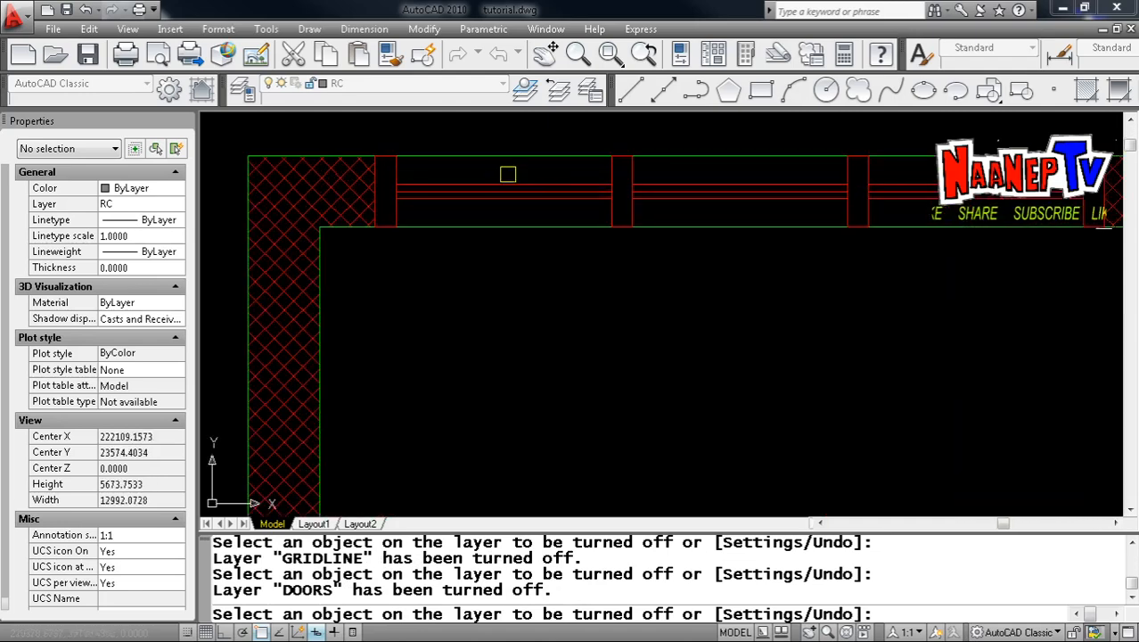
{"action": "left_click", "coordinate": [507, 193]}
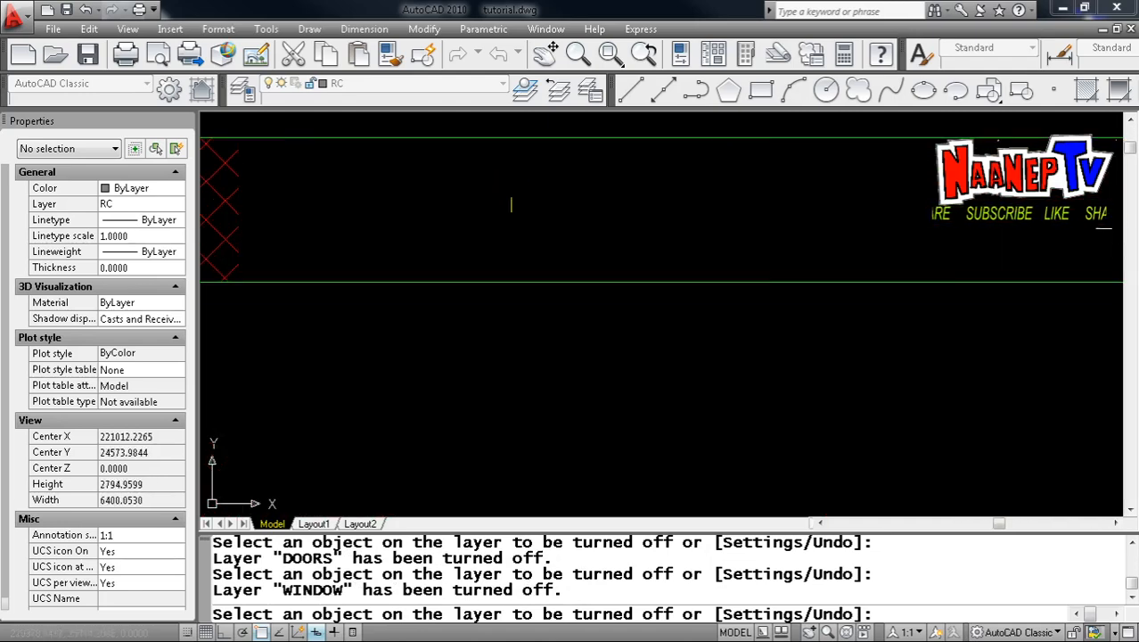
{"action": "scroll", "coordinate": [510, 201], "scroll_direction": "down", "scroll_amount": 2}
{"action": "left_click", "coordinate": [524, 198]}
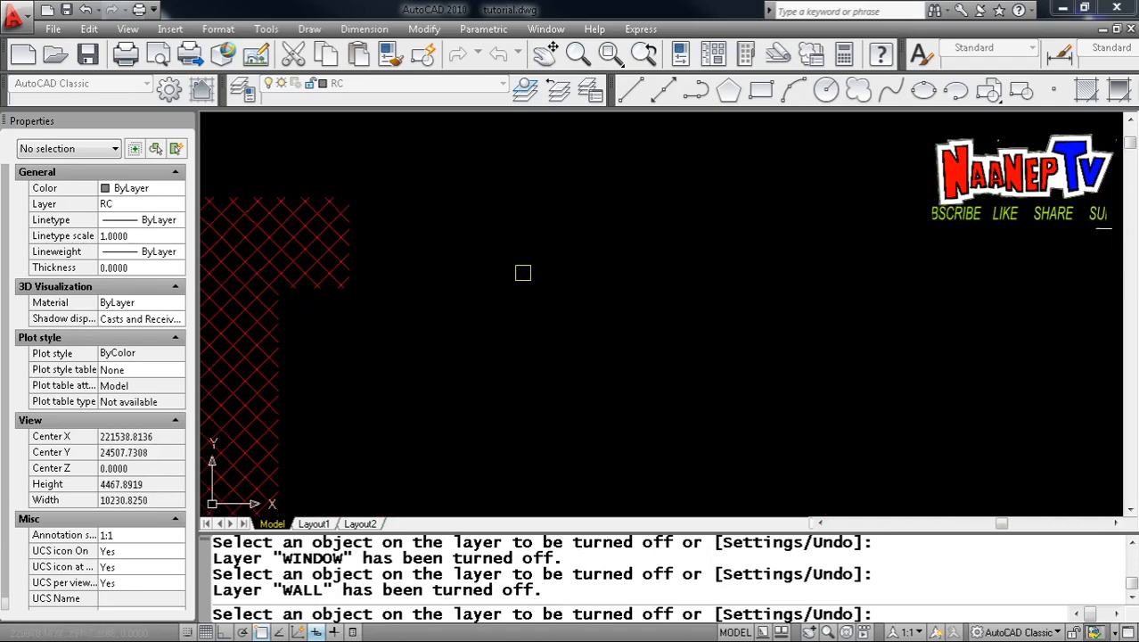
{"action": "scroll", "coordinate": [521, 272], "scroll_direction": "down", "scroll_amount": 8}
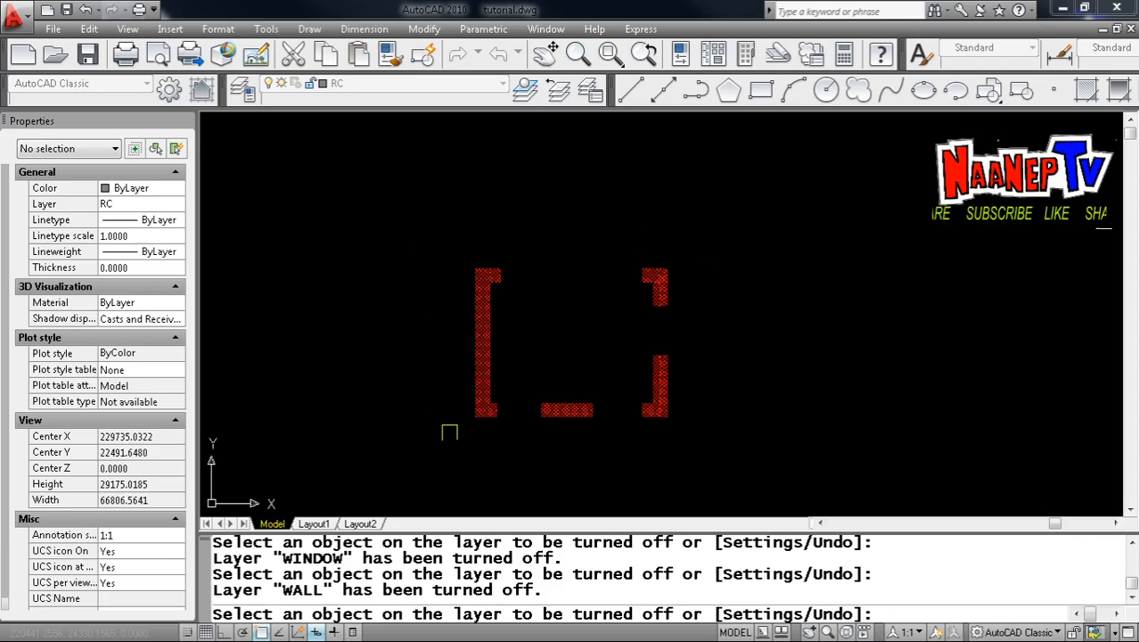
{"action": "scroll", "coordinate": [552, 365], "scroll_direction": "up", "scroll_amount": 2}
{"action": "scroll", "coordinate": [552, 365], "scroll_direction": "up", "scroll_amount": 1}
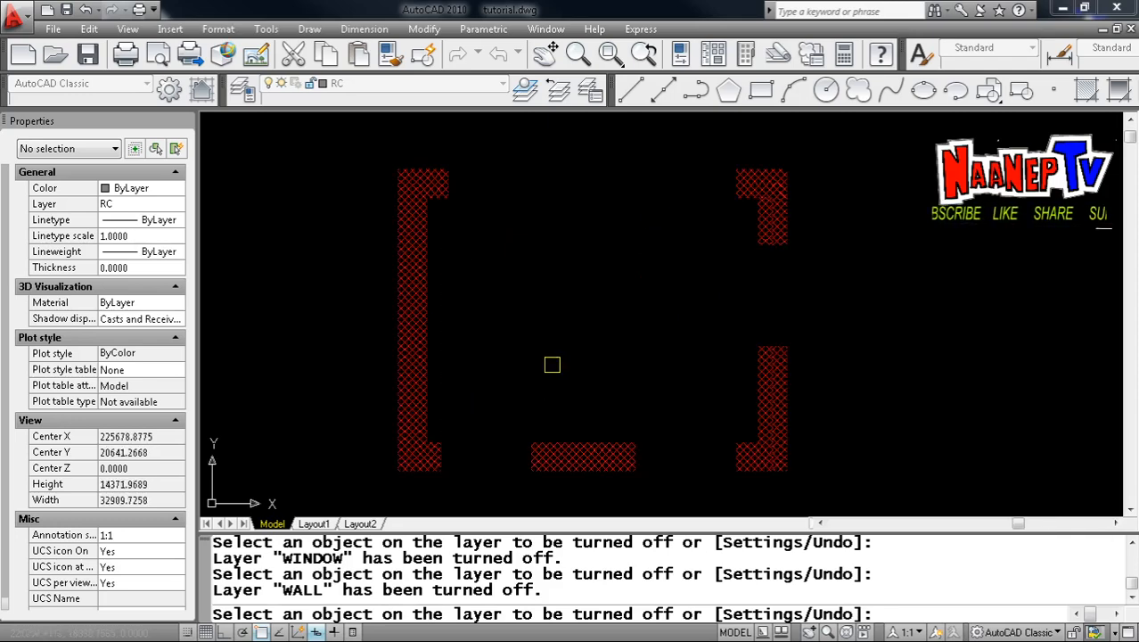
{"action": "key", "text": "Escape"}
{"action": "key", "text": "Escape"}
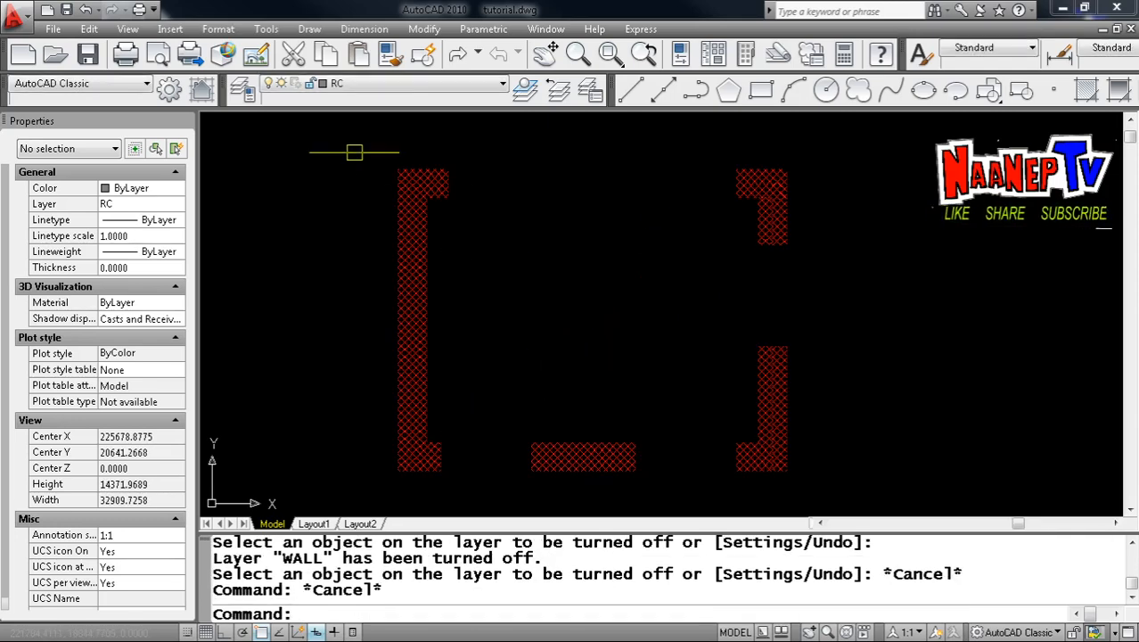
Step: Select all the brick wall hatches with a window selection, move them to the RC layer, and clear the selection
{"action": "left_click", "coordinate": [346, 149]}
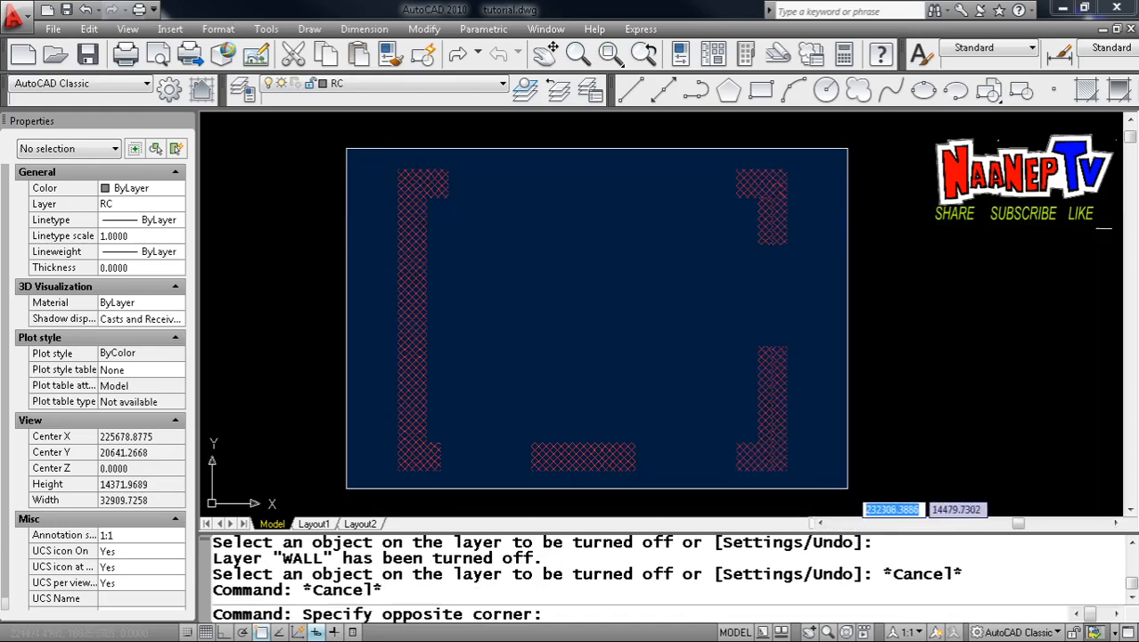
{"action": "left_click", "coordinate": [848, 489]}
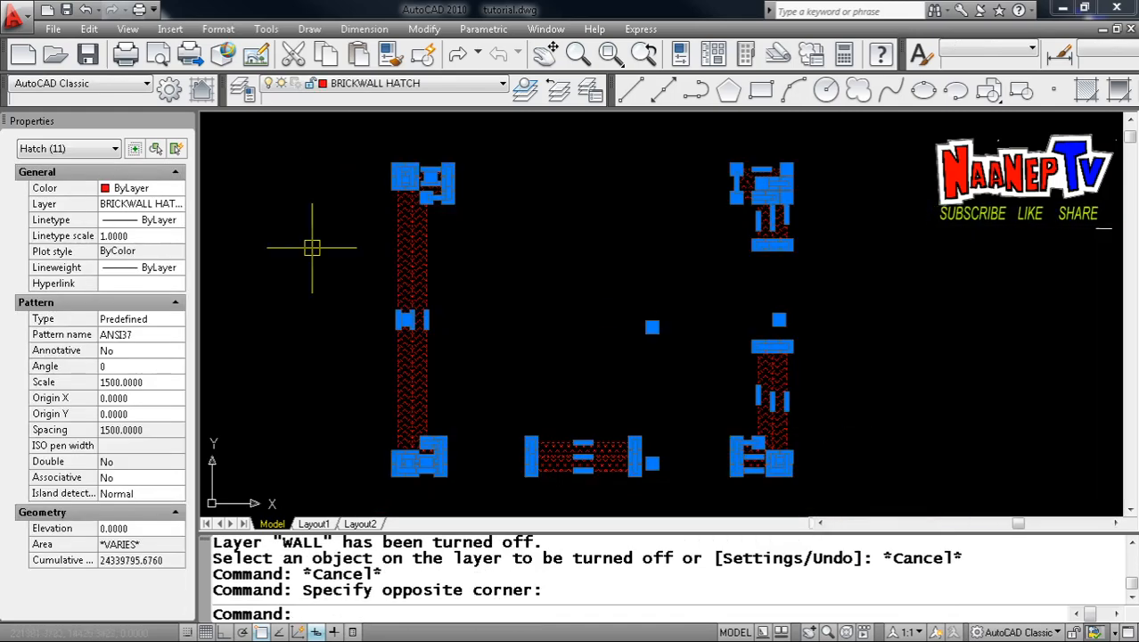
{"action": "left_click", "coordinate": [181, 208]}
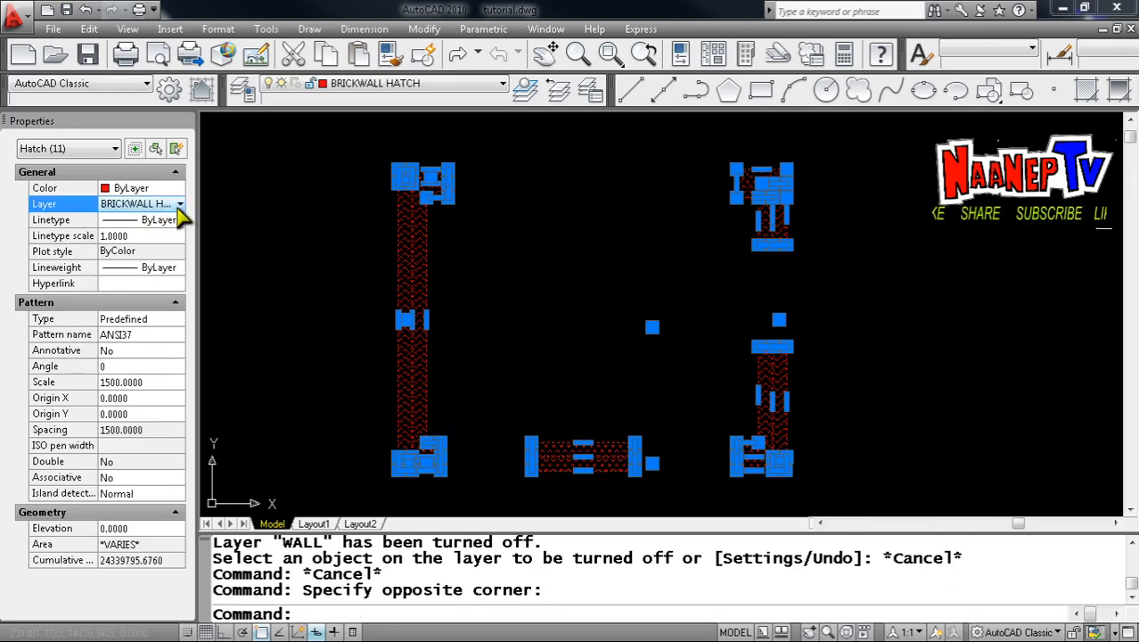
{"action": "left_click", "coordinate": [180, 207]}
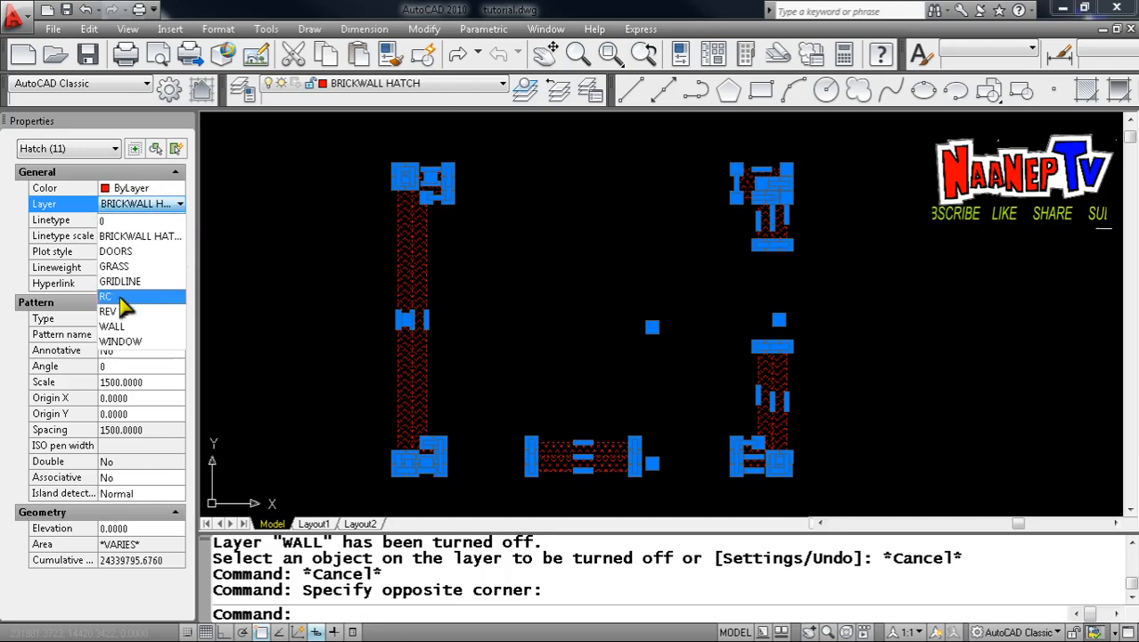
{"action": "left_click", "coordinate": [116, 297]}
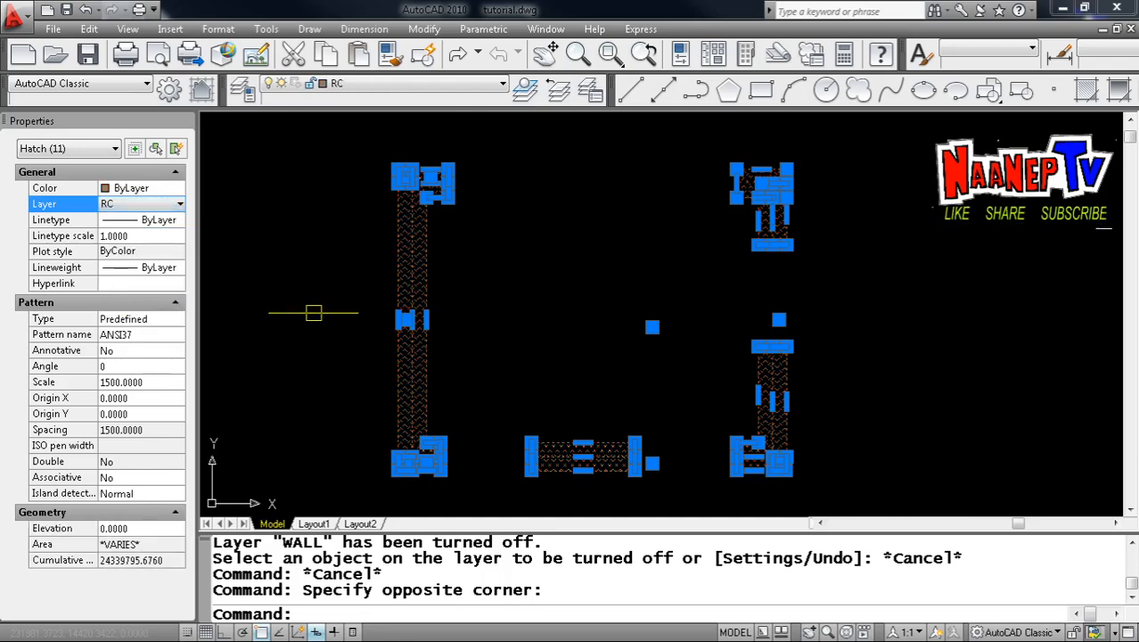
{"action": "key", "text": "Escape"}
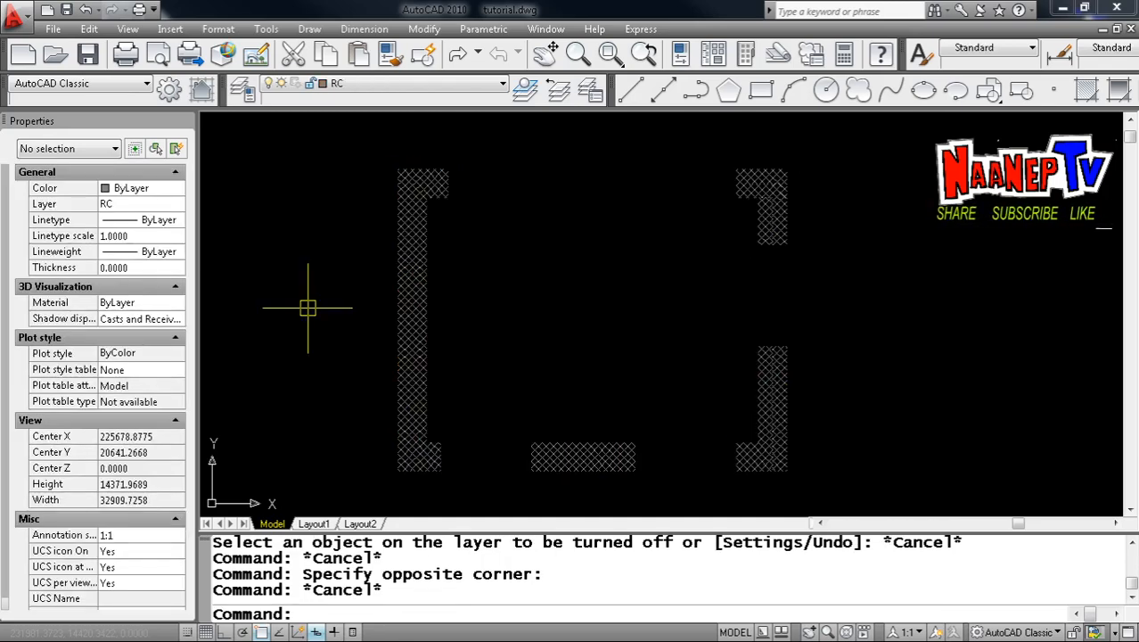